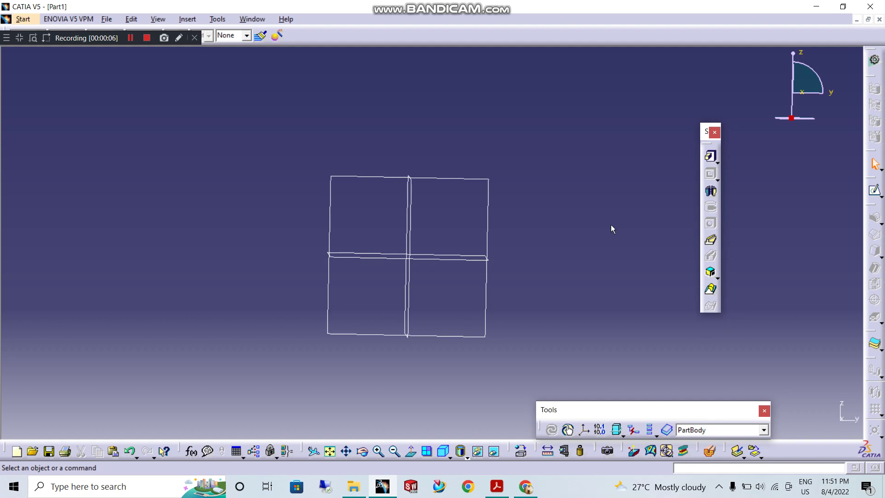
Step: Lay the Sketch-Based Features toolbar out horizontally and nudge it into position
left_click_drag(704, 135, 617, 162)
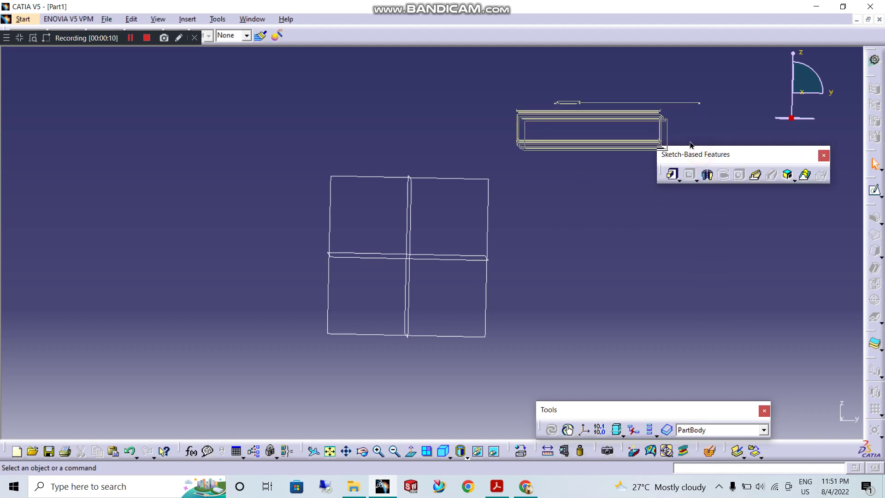
left_click_drag(700, 159, 693, 150)
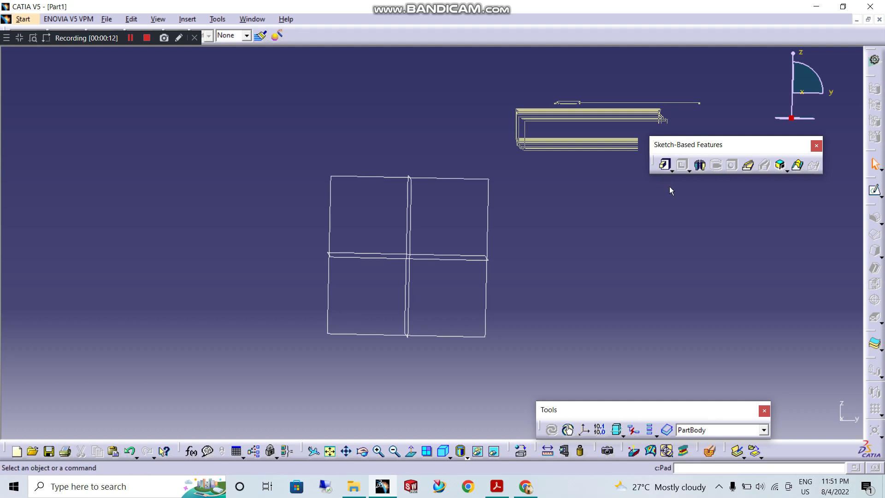
left_click(873, 192)
Step: Sketch a circle centred on the origin of the base plane with a 100 diameter
left_click(489, 224)
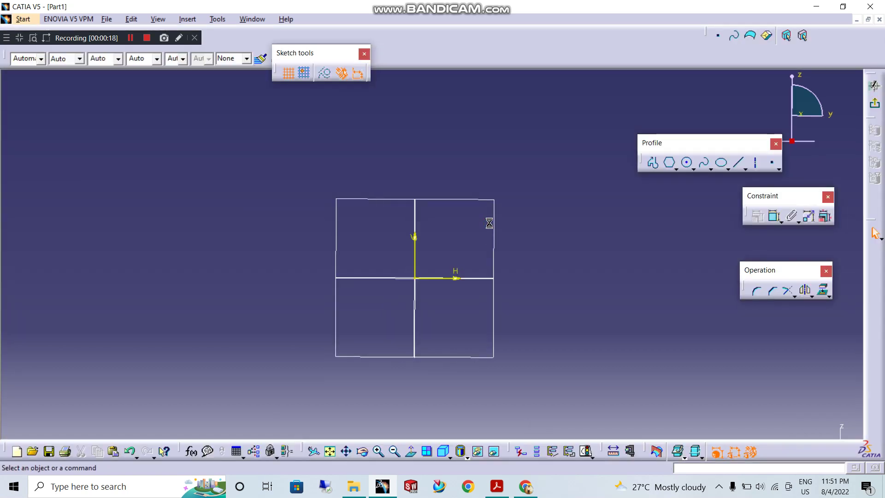
left_click(686, 163)
left_click(416, 263)
left_click(454, 280)
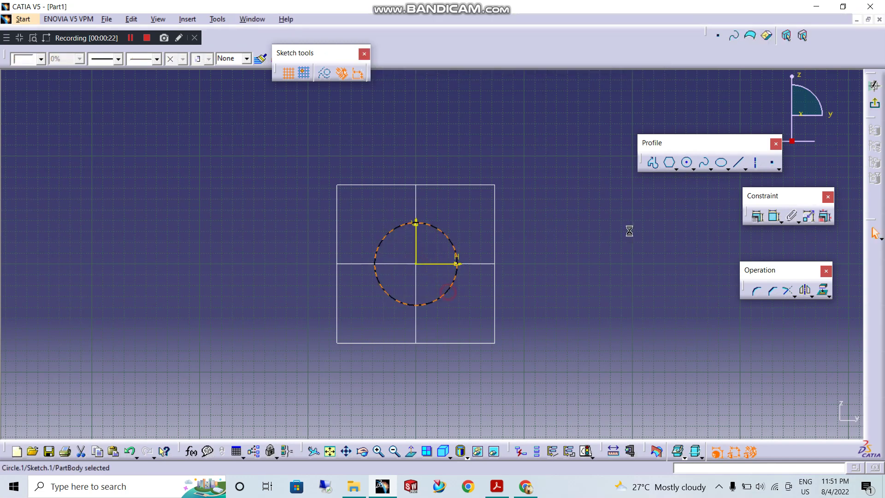
left_click(774, 216)
left_click(588, 196)
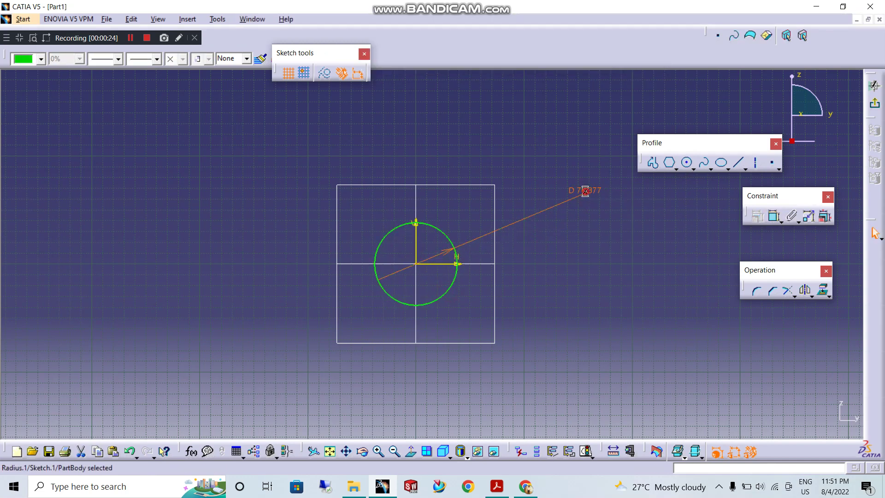
double_click(586, 195)
type("100")
key("Return")
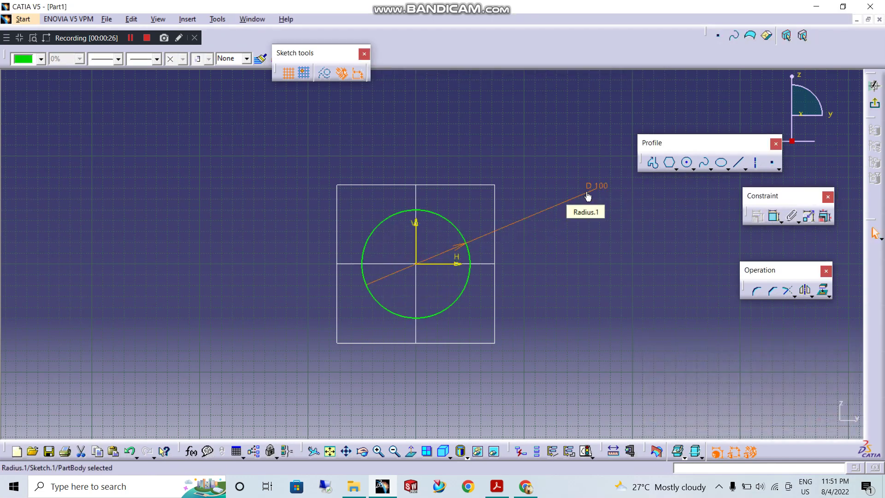
Step: Begin a centred rectangle, placing its centre to the left of the circle
left_click(676, 168)
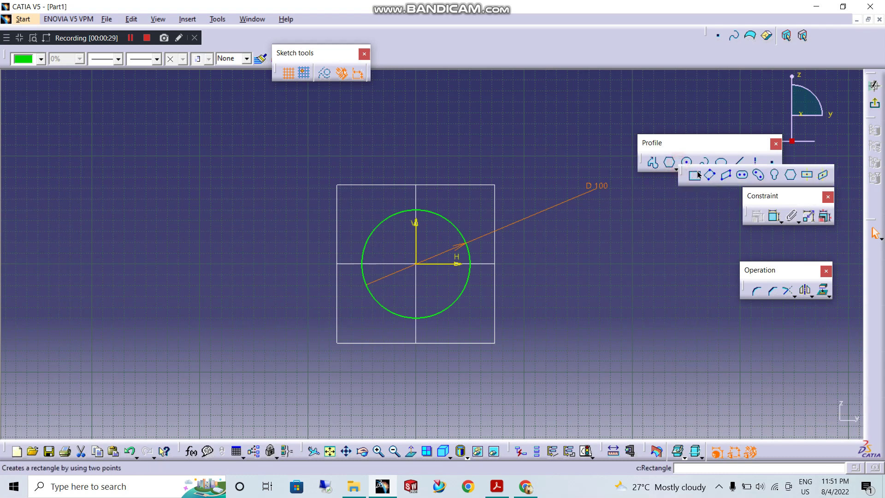
left_click(807, 174)
left_click(152, 263)
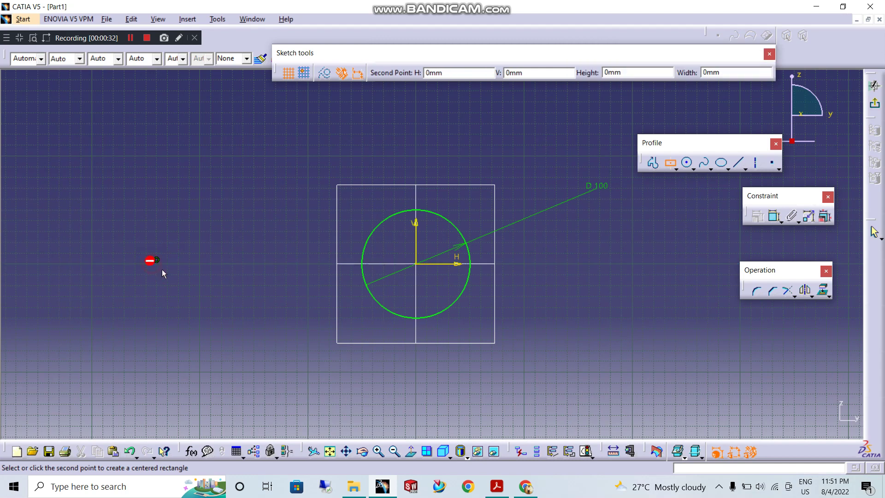
Step: Complete the rectangle and constrain it to 170 wide by 90 high
left_click(242, 313)
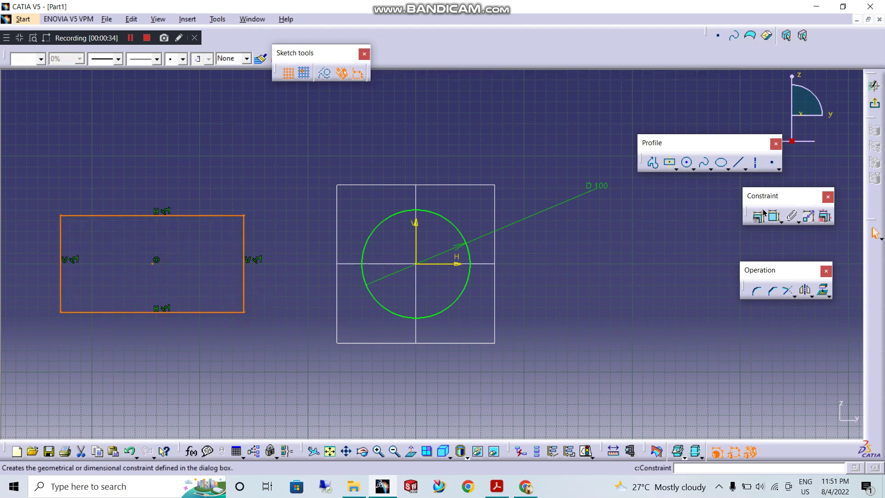
left_click(211, 215)
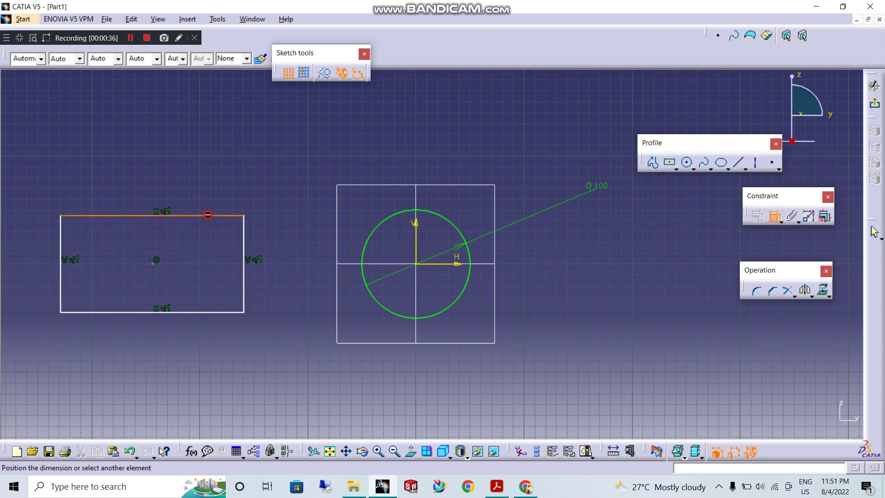
left_click(201, 193)
double_click(201, 193)
type("7")
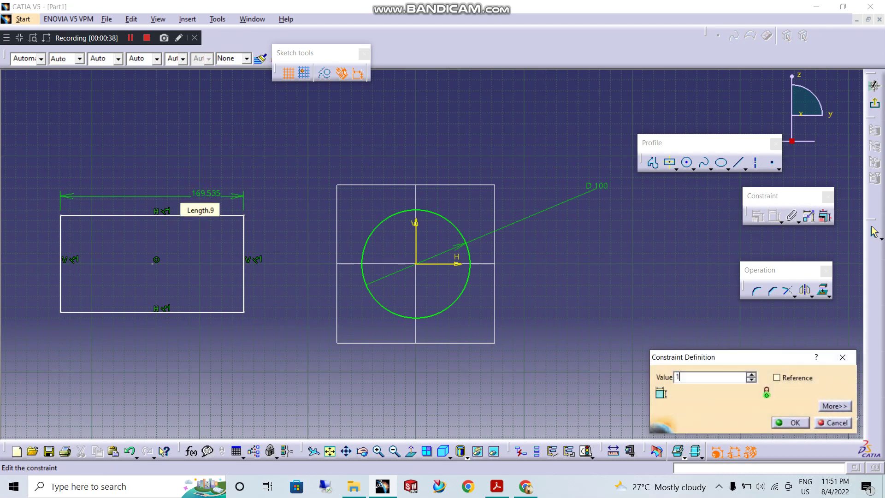
type("0mm")
key("Return")
left_click(244, 238)
left_click(270, 246)
double_click(269, 242)
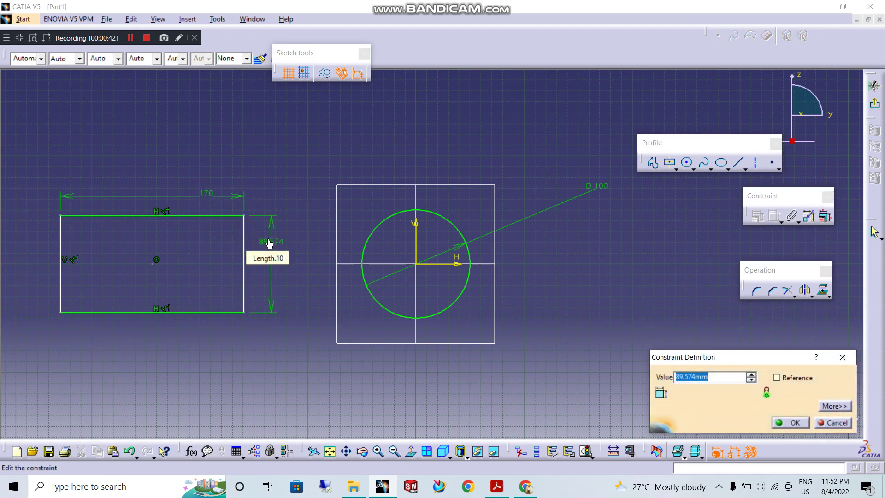
type("70")
key("Return")
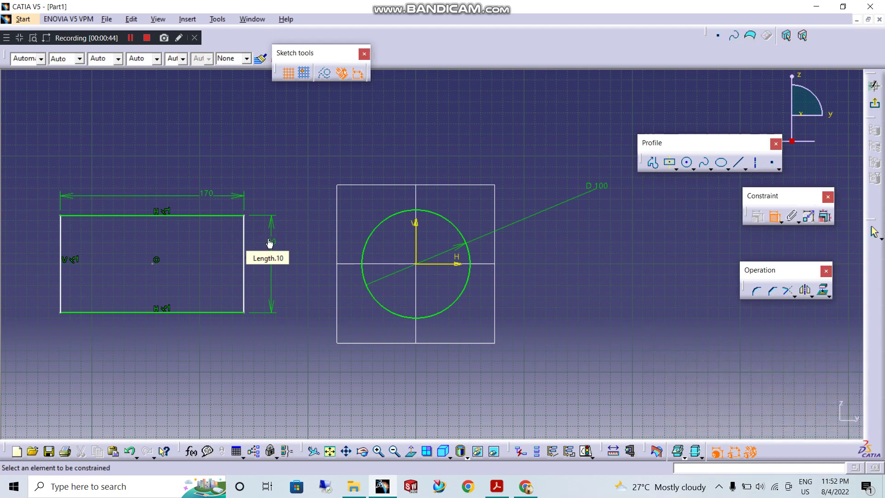
Step: Dimension the rectangle's right edge 150 from the circle's axis and exit the sketch
left_click(417, 242)
left_click(247, 248)
left_click(310, 160)
double_click(311, 160)
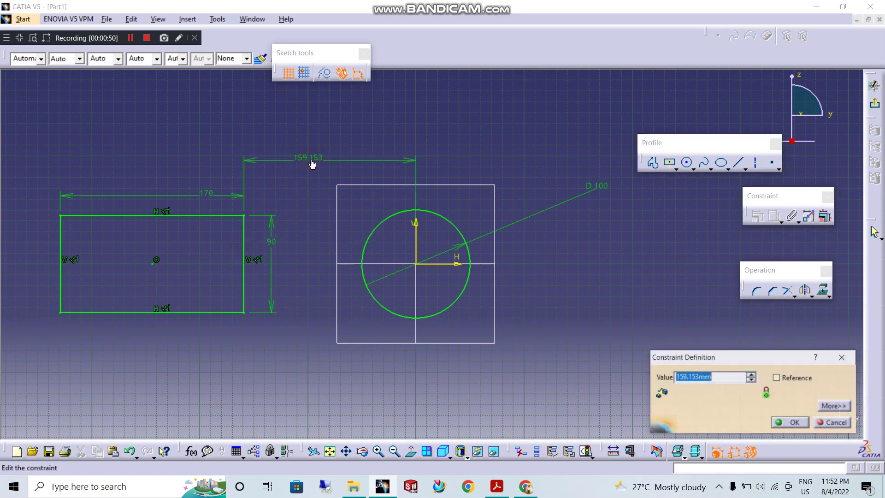
type("150")
key("Return")
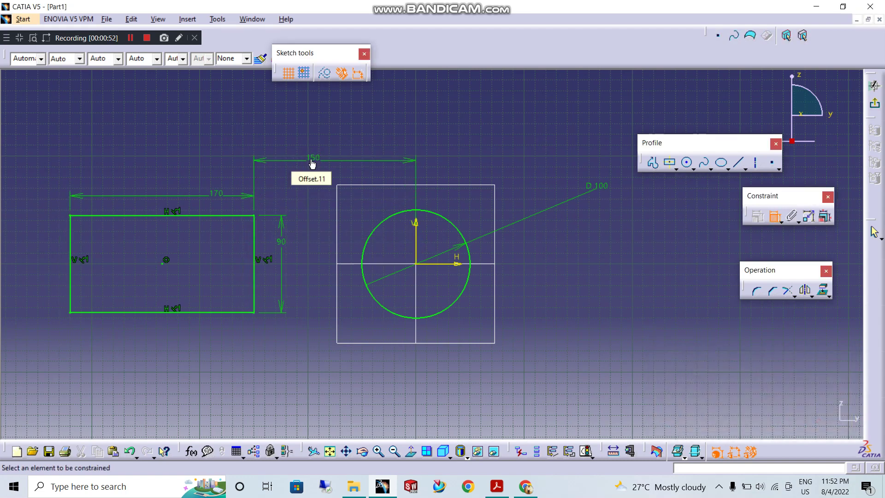
left_click(875, 102)
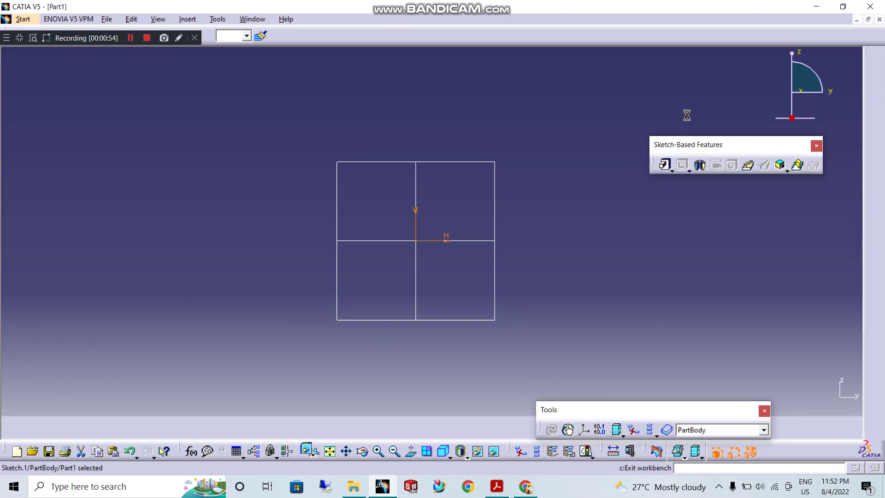
Step: Show the specification tree with F3, try a 156 mm pad of the sketch, then cancel it
mouse_move(433, 225)
middle_mouse_down()
mouse_move(376, 245)
mouse_move(384, 244)
middle_mouse_up()
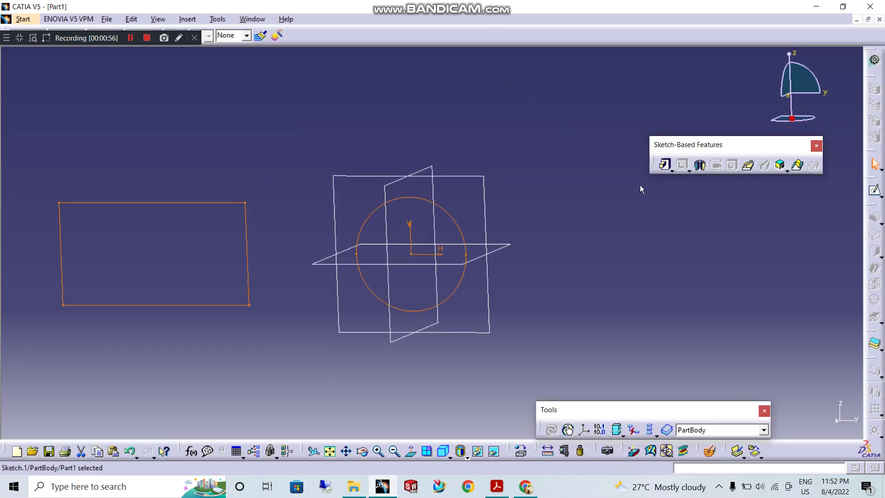
left_click(665, 165)
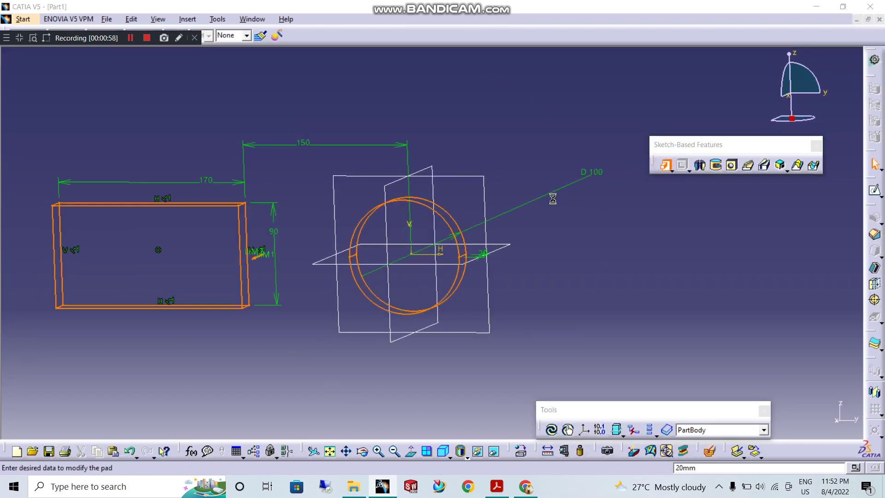
mouse_move(461, 248)
middle_mouse_down()
mouse_move(458, 261)
mouse_move(213, 226)
middle_mouse_up()
middle_click_drag(229, 266, 230, 213)
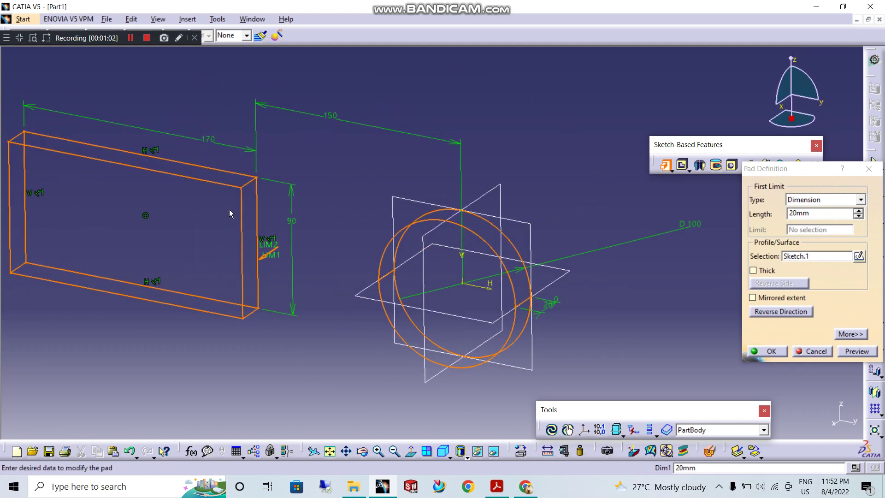
key("F3")
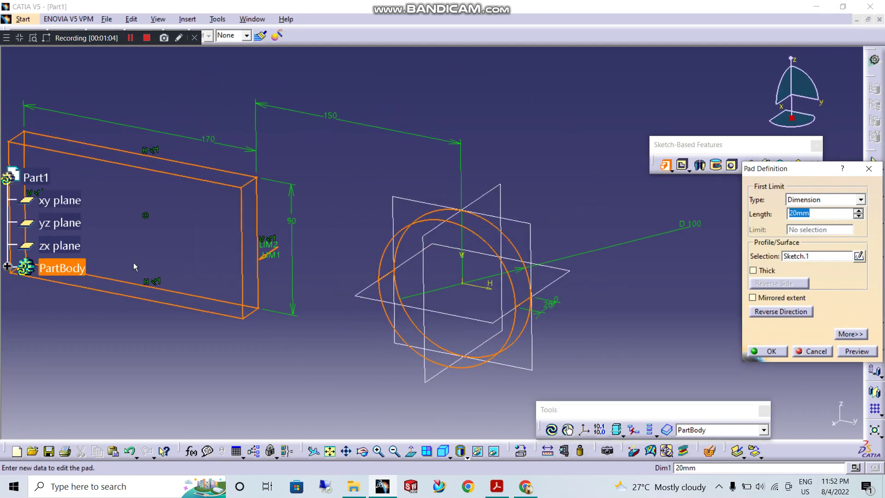
left_click(9, 266)
mouse_move(306, 296)
middle_mouse_down()
mouse_move(378, 259)
mouse_move(350, 216)
middle_mouse_up()
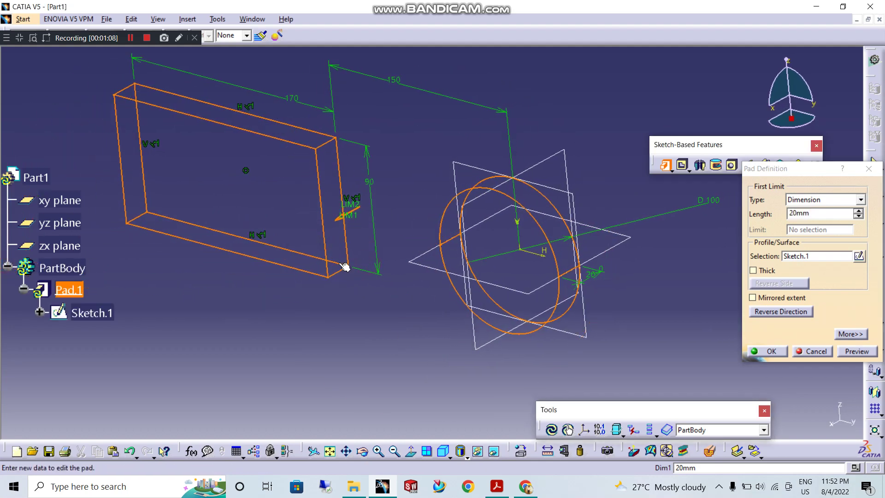
left_click_drag(382, 206, 224, 317)
middle_click_drag(553, 367, 607, 309)
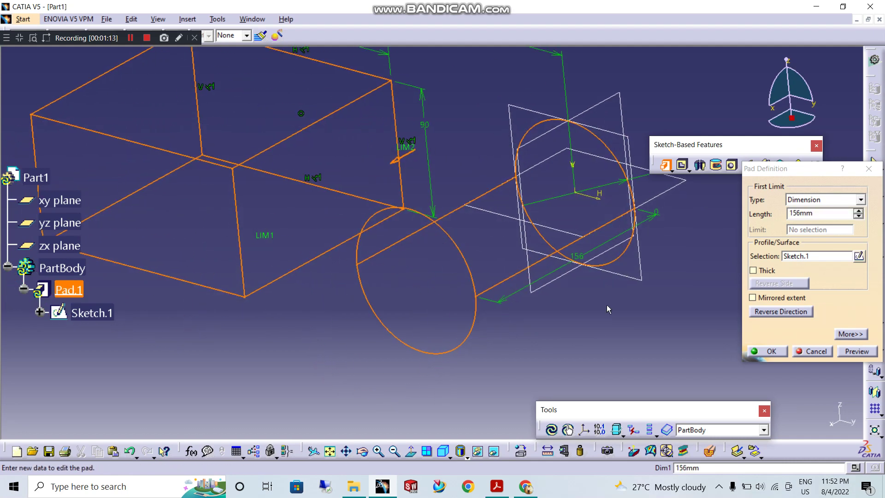
left_click(809, 351)
middle_click_drag(518, 294, 431, 293)
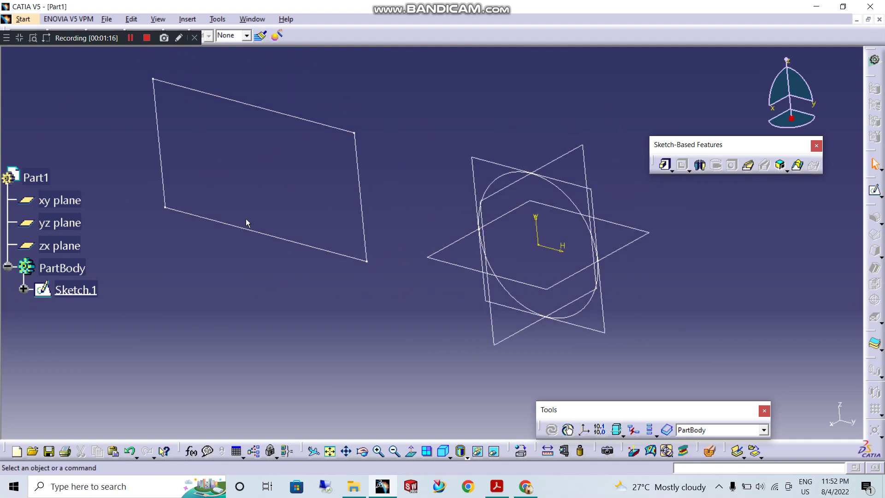
Step: Start a new pad of Sketch.1 and reverse its extrusion direction
left_click(92, 289)
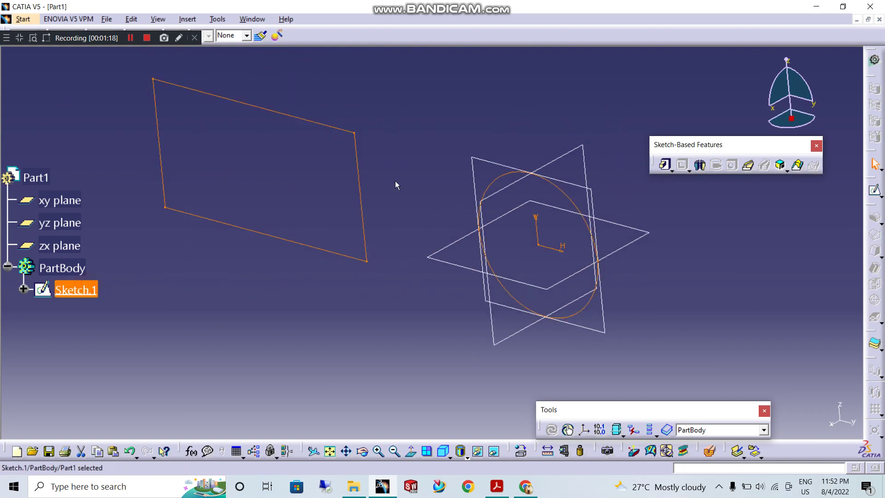
left_click(664, 164)
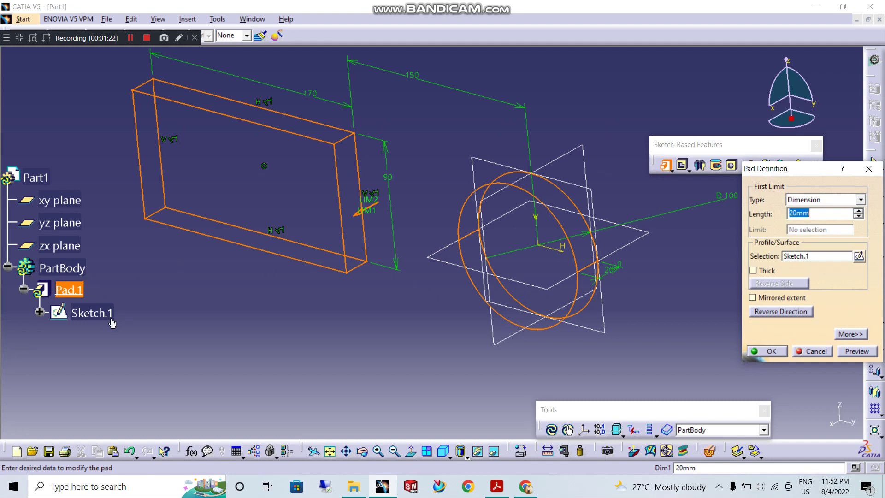
left_click(369, 214)
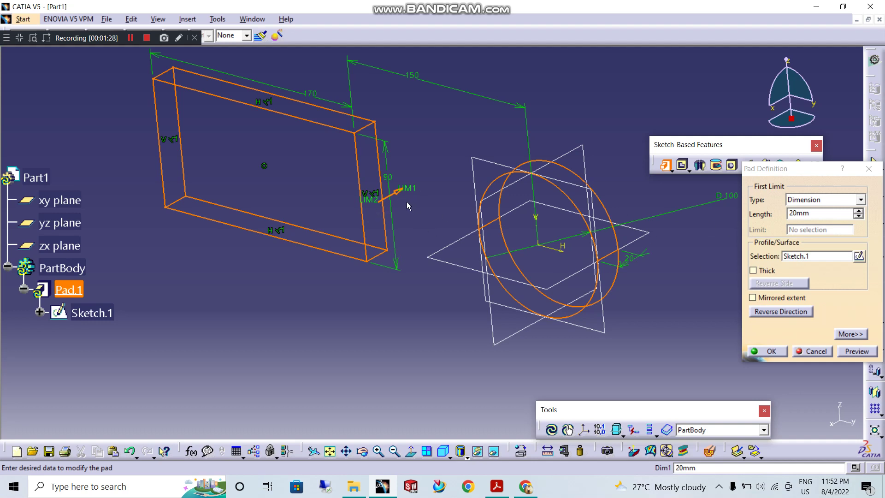
left_click(782, 313)
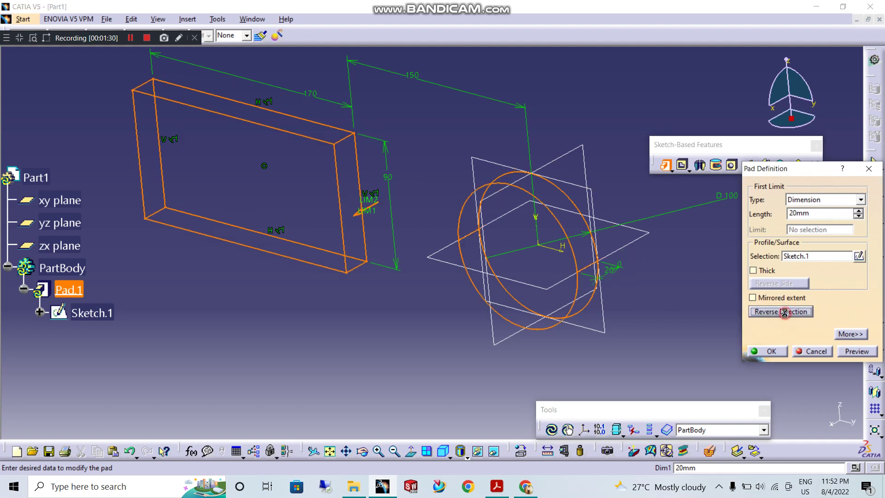
mouse_move(413, 252)
middle_mouse_down()
mouse_move(390, 251)
mouse_move(380, 226)
middle_mouse_up()
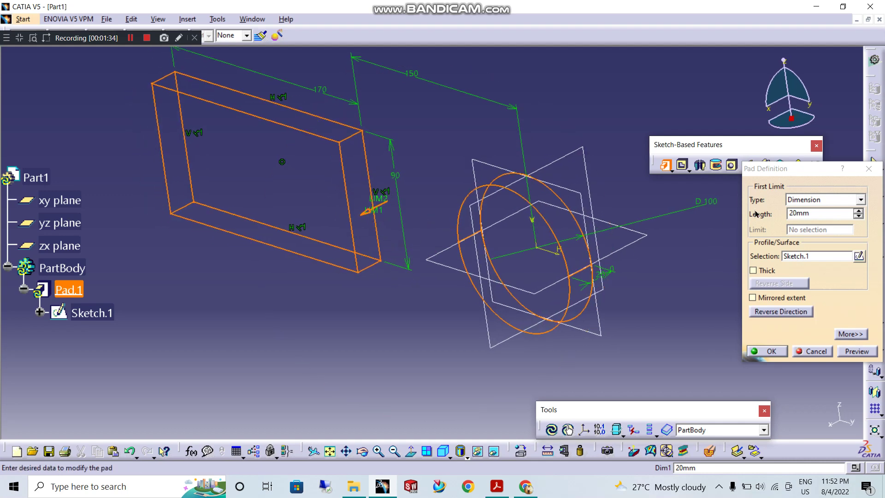
Step: Set the pad length to 60 mm, then stretch it out to 161 mm
double_click(818, 211)
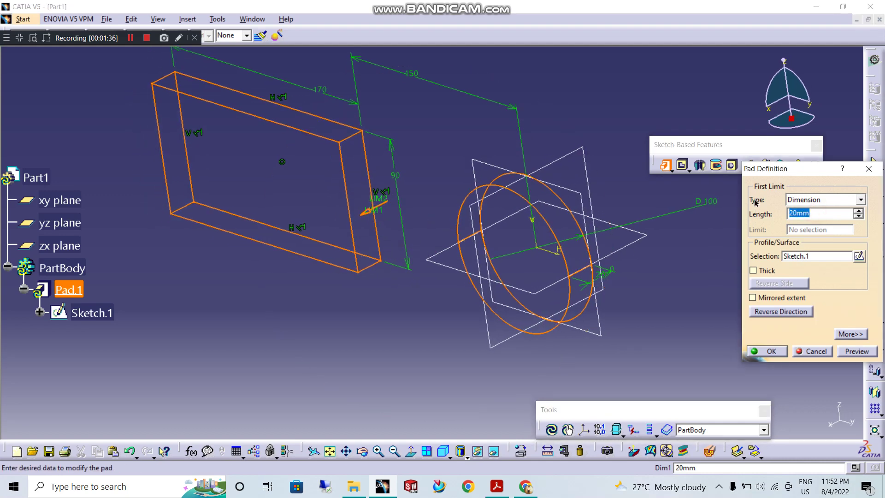
type("60")
left_click(616, 115)
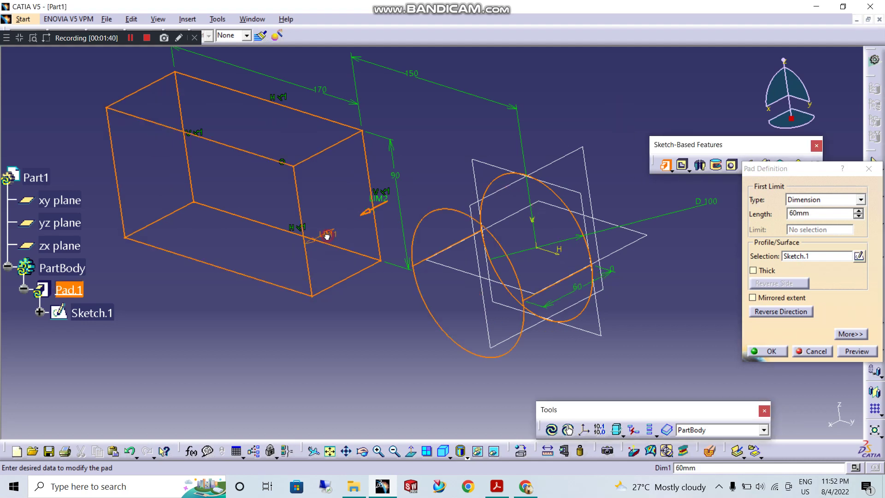
left_click_drag(327, 236, 209, 290)
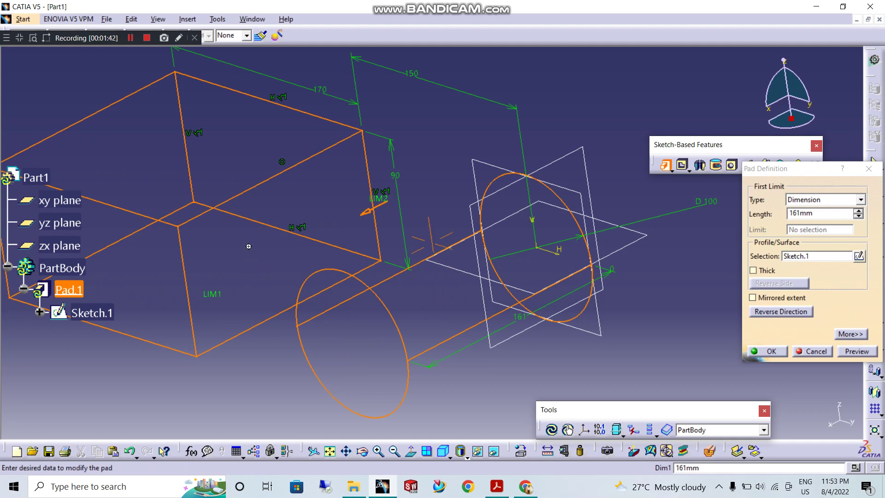
middle_click_drag(249, 246, 336, 176)
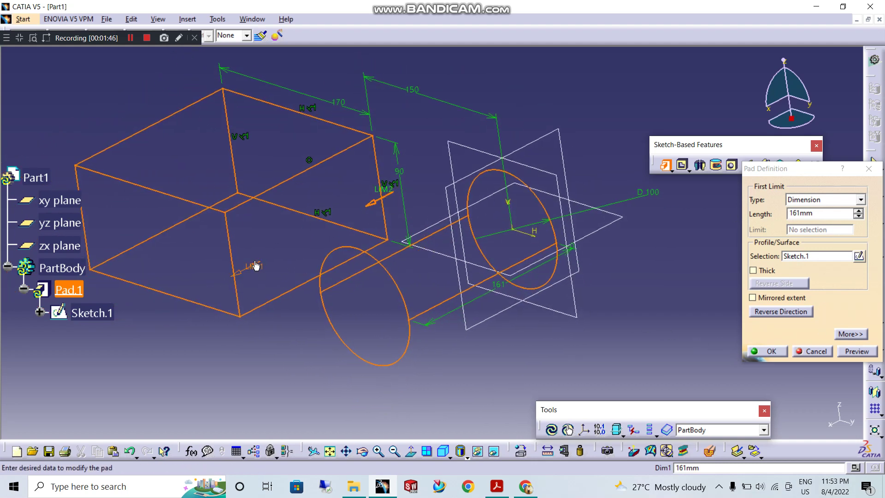
left_click(846, 329)
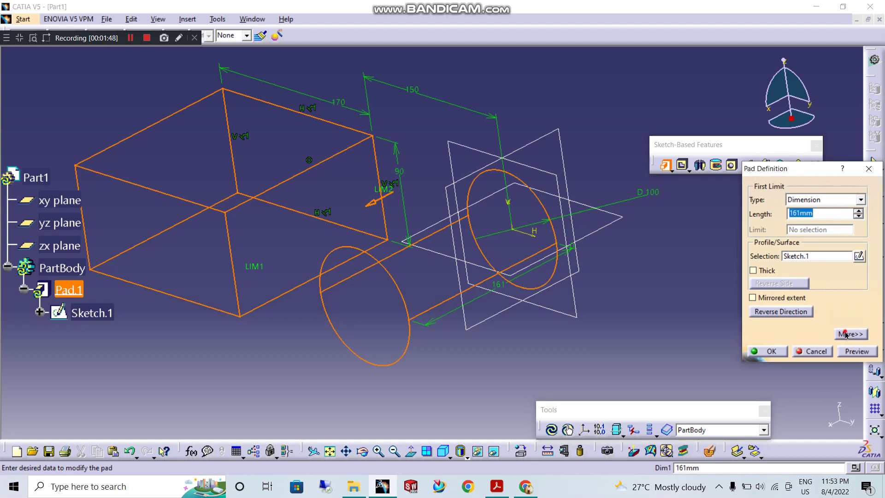
Step: Mirror the 161 mm pad extent to both sides and turn on Thick for a thin wall
left_click(846, 334)
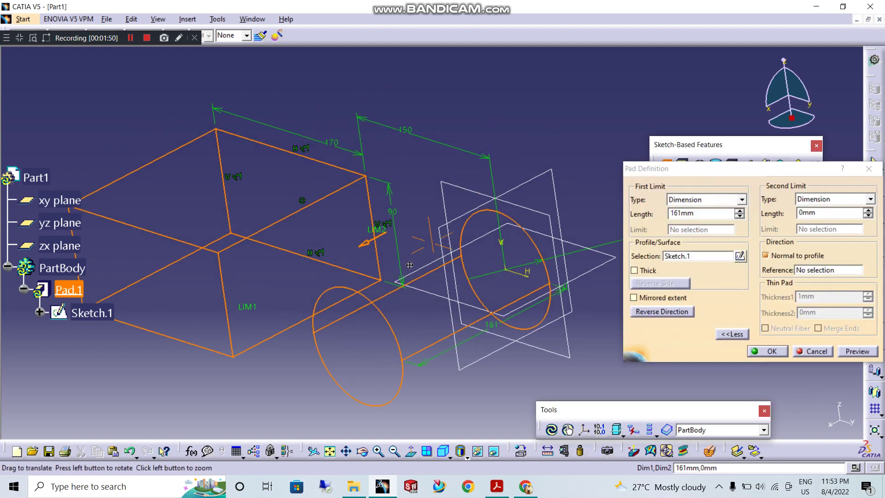
left_click_drag(379, 198, 416, 220)
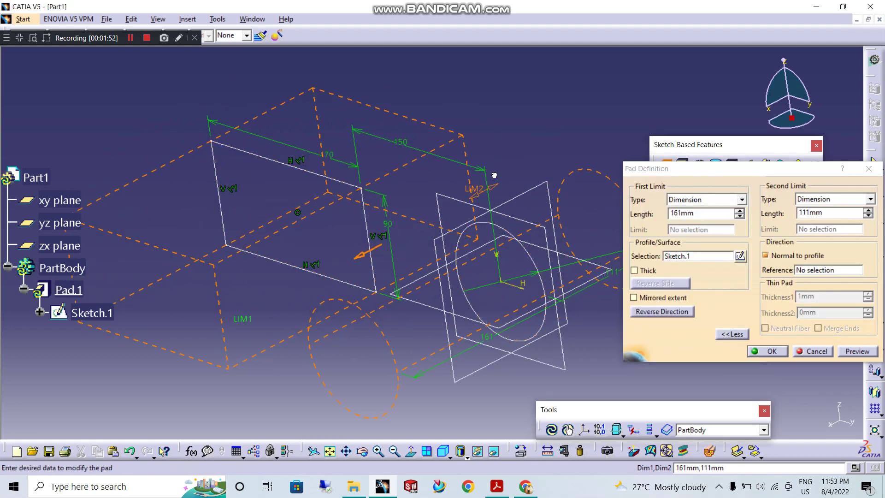
mouse_move(416, 220)
left_mouse_down()
mouse_move(534, 154)
mouse_move(478, 206)
mouse_move(504, 176)
left_mouse_up()
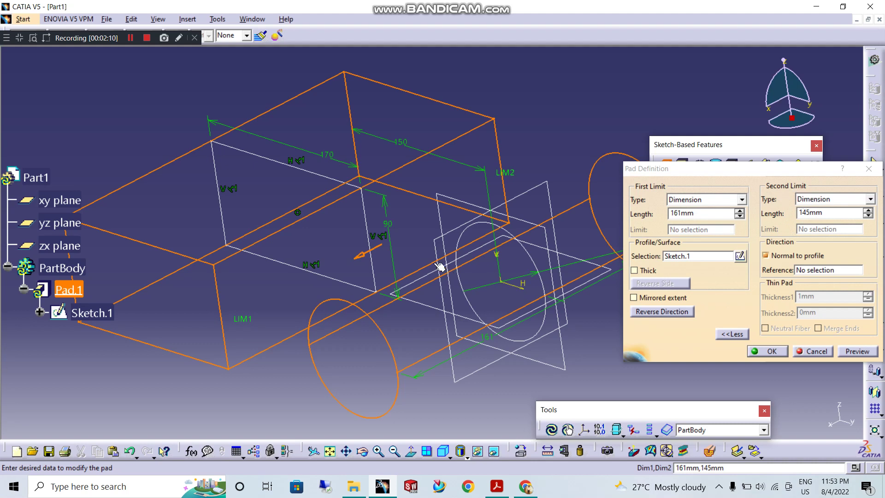
left_click(656, 298)
double_click(669, 213)
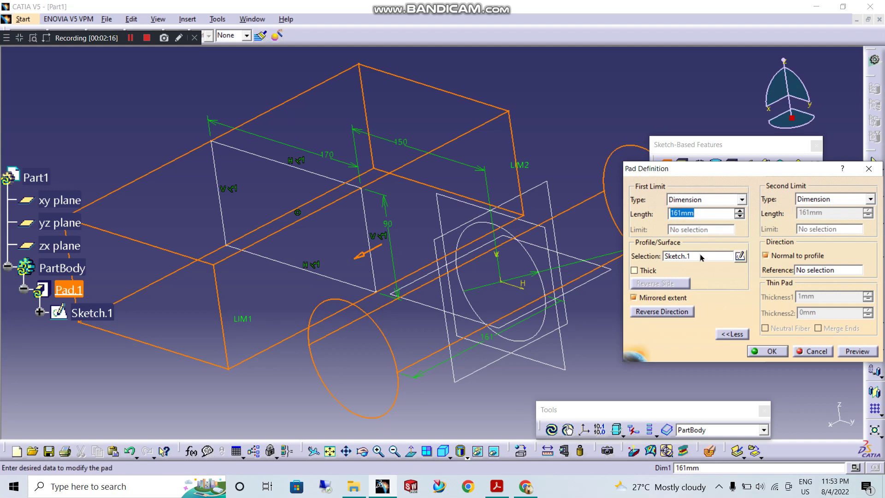
left_click(853, 352)
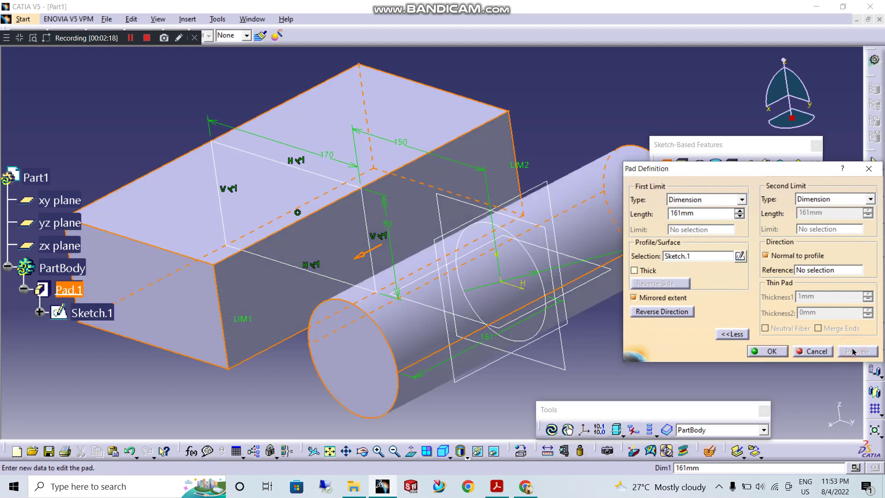
mouse_move(541, 306)
middle_mouse_down()
mouse_move(319, 220)
mouse_move(340, 192)
middle_mouse_up()
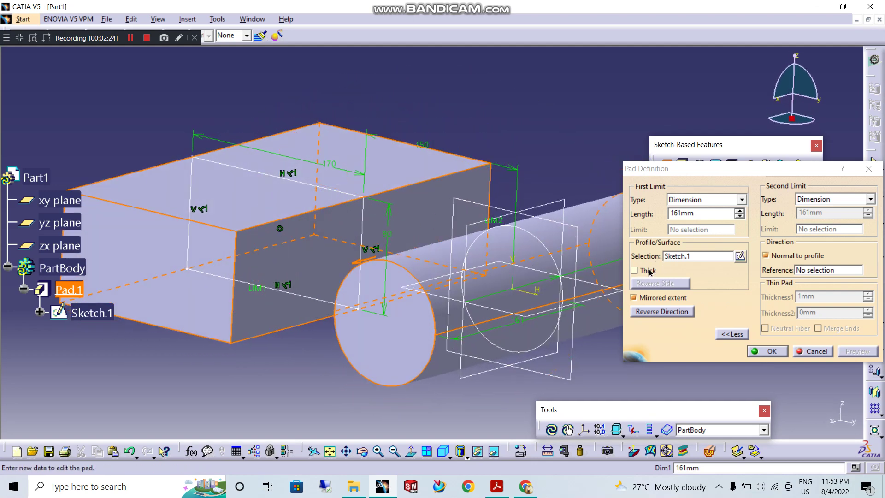
left_click(634, 271)
mouse_move(448, 292)
middle_mouse_down()
mouse_move(478, 279)
mouse_move(474, 208)
middle_mouse_up()
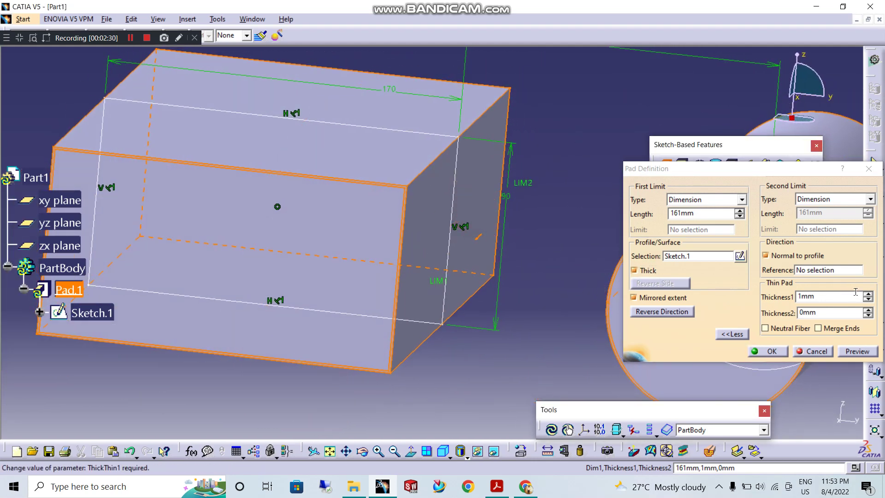
Step: Give the thin pad 10 mm and 6 mm thicknesses with Neutral Fiber, and create the hollow box
left_click(857, 351)
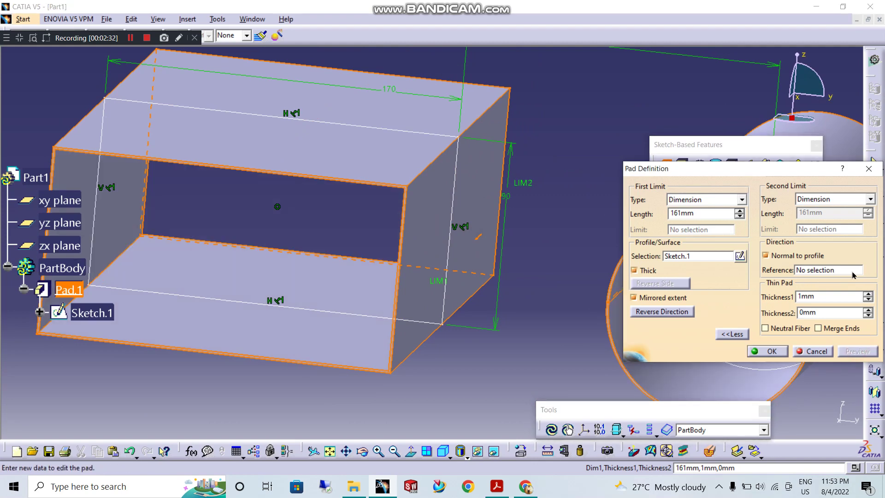
left_click(868, 296)
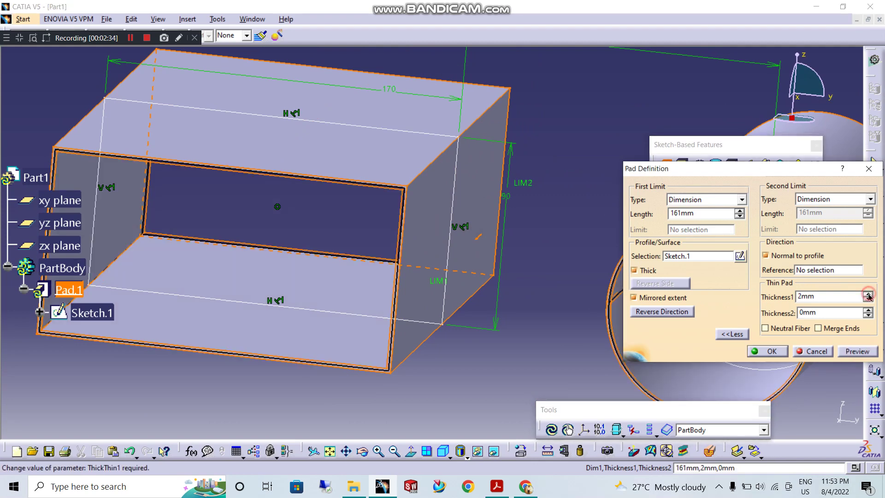
left_click(868, 295)
left_click(868, 295)
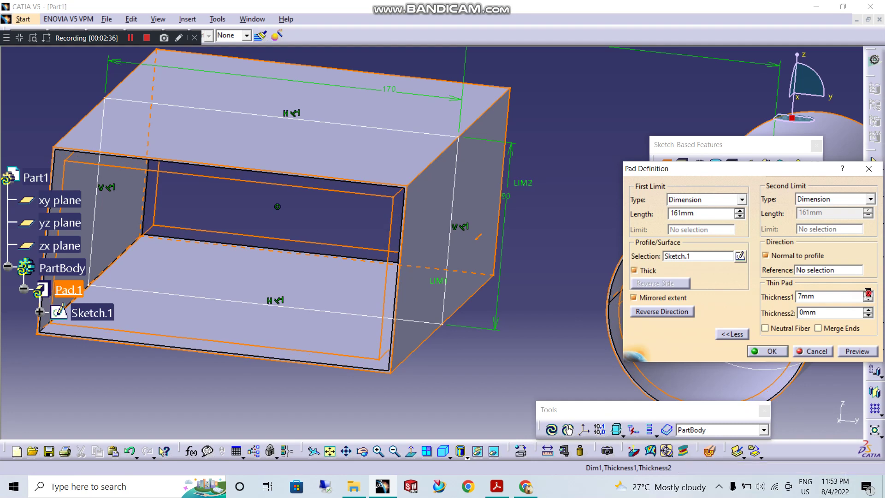
left_click(868, 296)
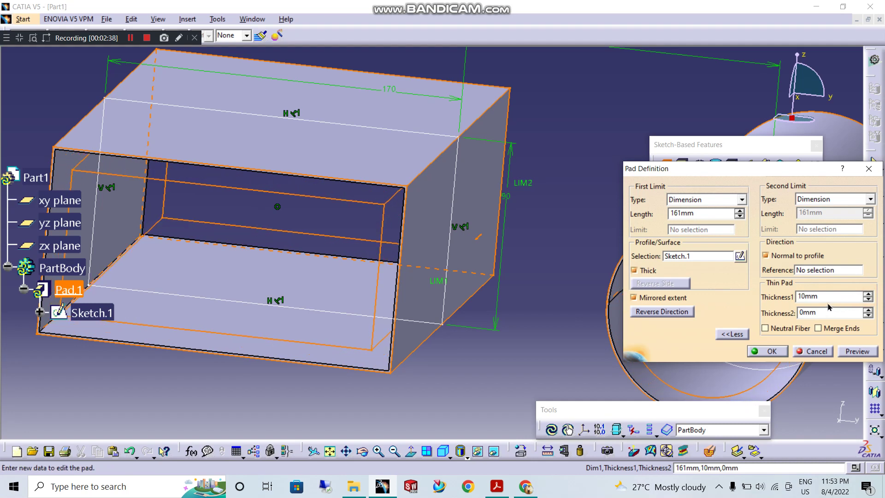
left_click(868, 311)
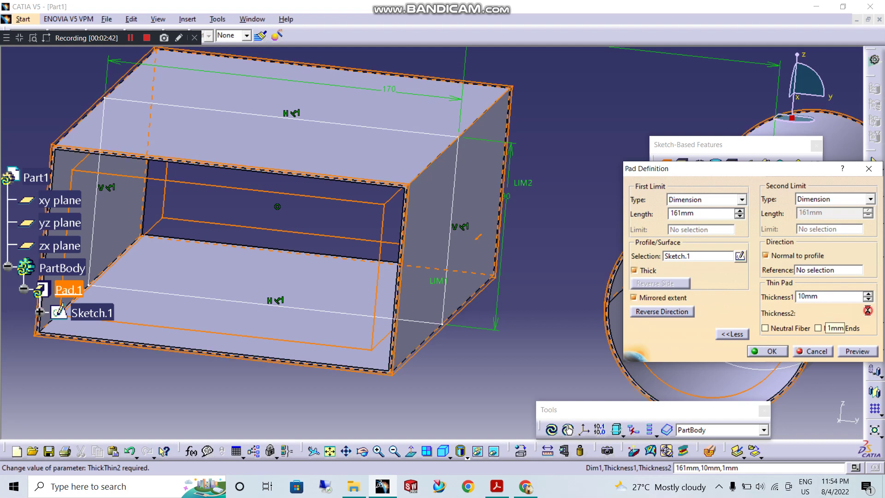
left_click(868, 310)
left_click(868, 310)
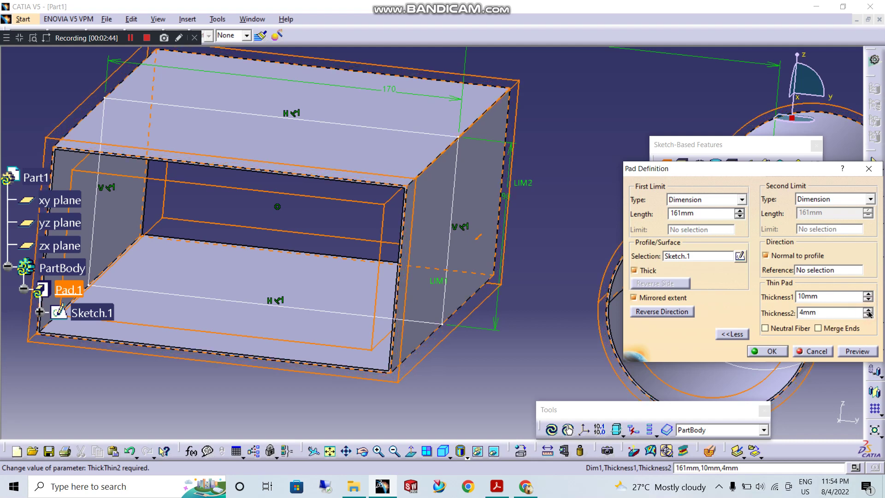
left_click(868, 310)
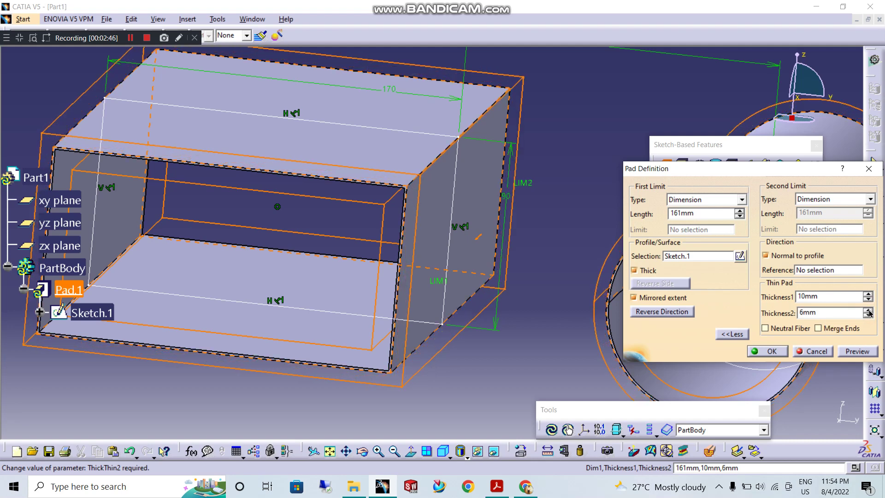
left_click(787, 328)
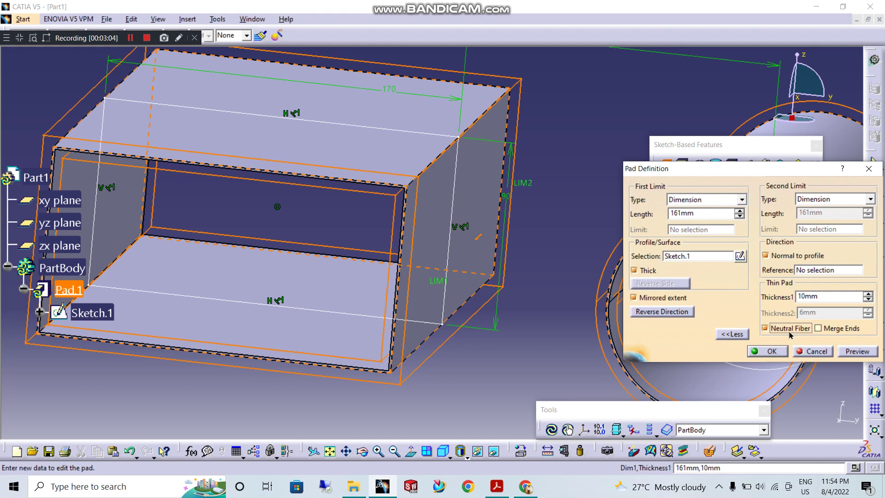
left_click(771, 353)
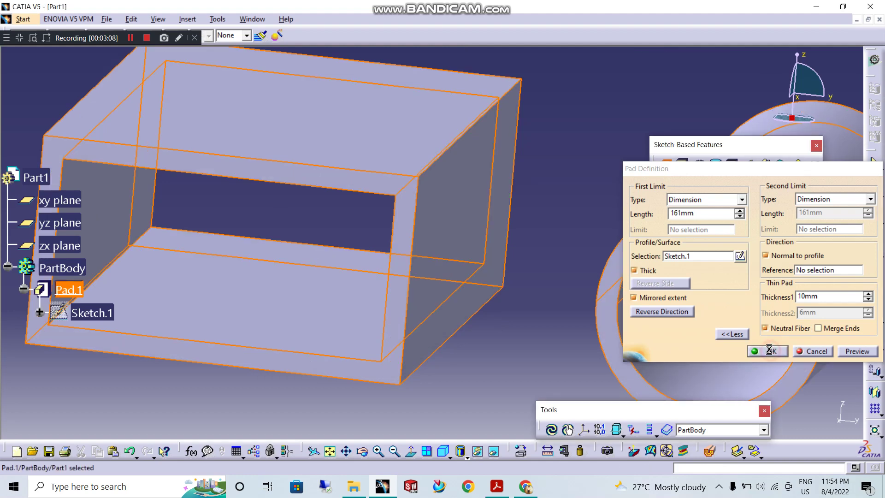
Step: Sketch a three-point spline on the yz plane from beside the box to the tube's outer edge
middle_click_drag(504, 231, 539, 262)
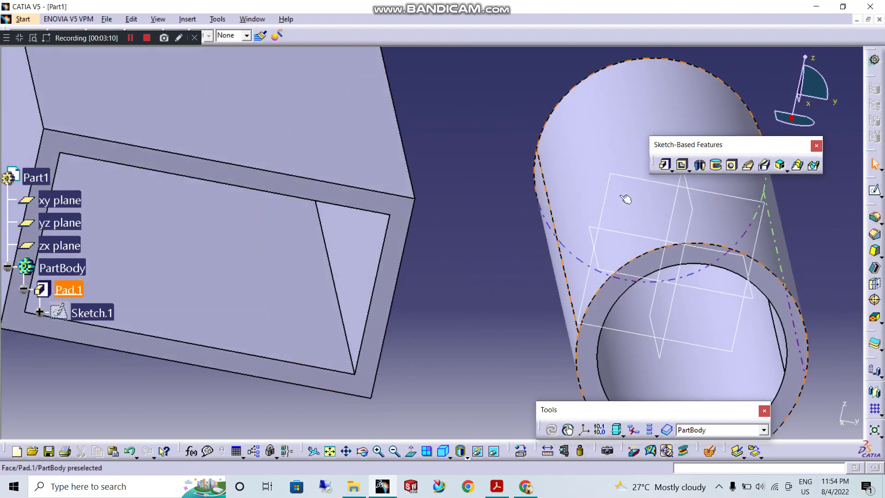
left_click(609, 184)
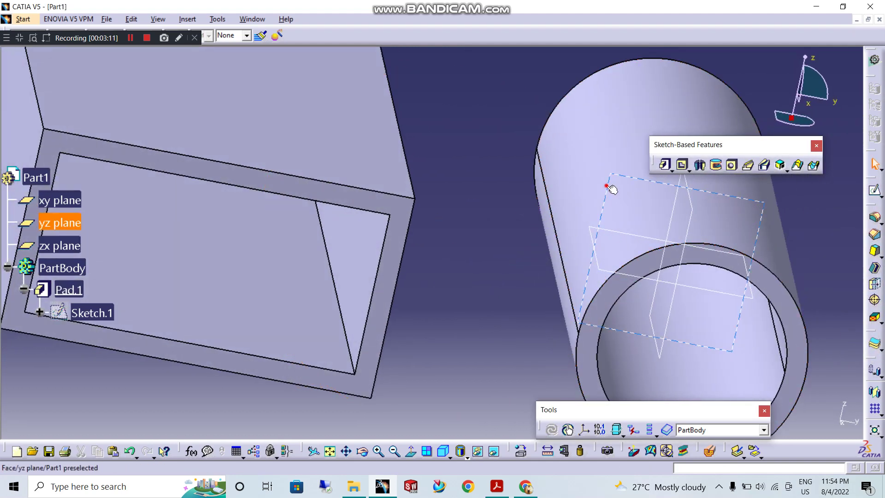
left_click(874, 189)
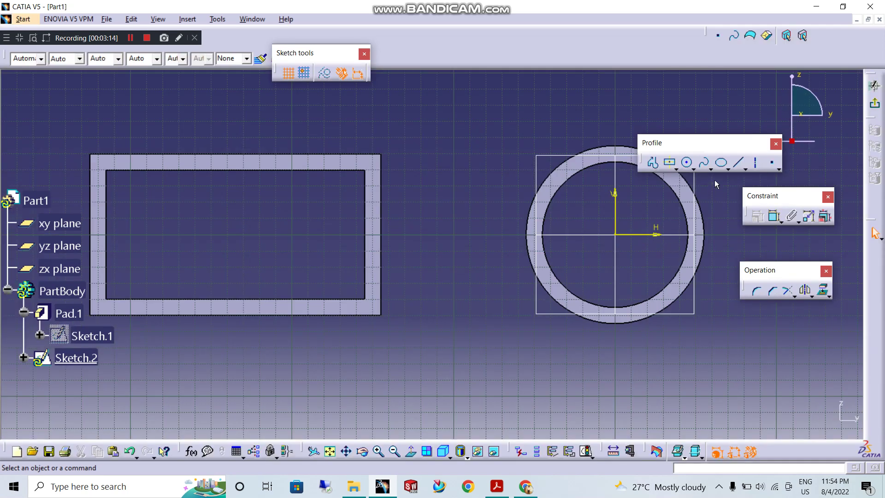
left_click(705, 164)
left_click(410, 255)
left_click(478, 220)
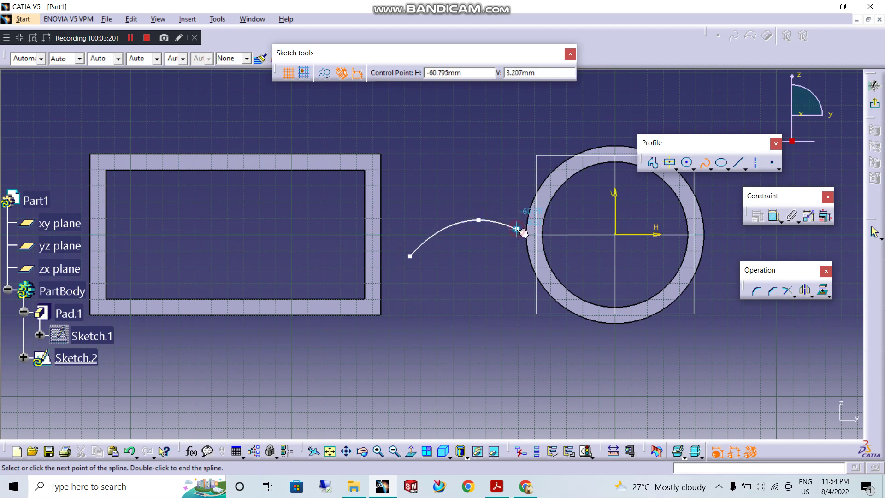
double_click(517, 229)
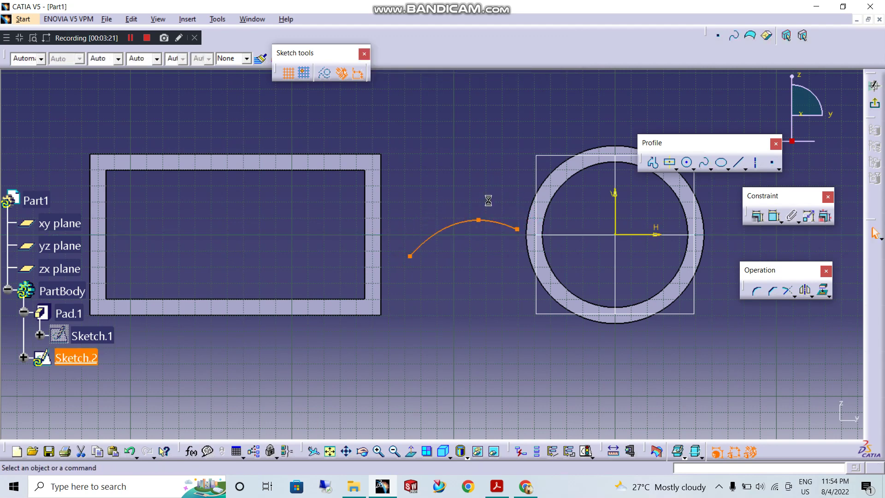
left_click(874, 108)
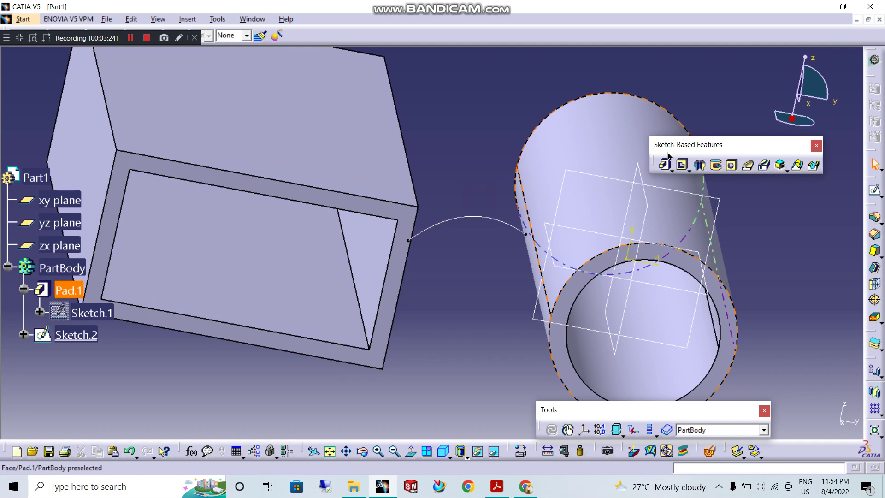
Step: Start a thin pad of the spline sketch and set its length to 46 mm
left_click(666, 166)
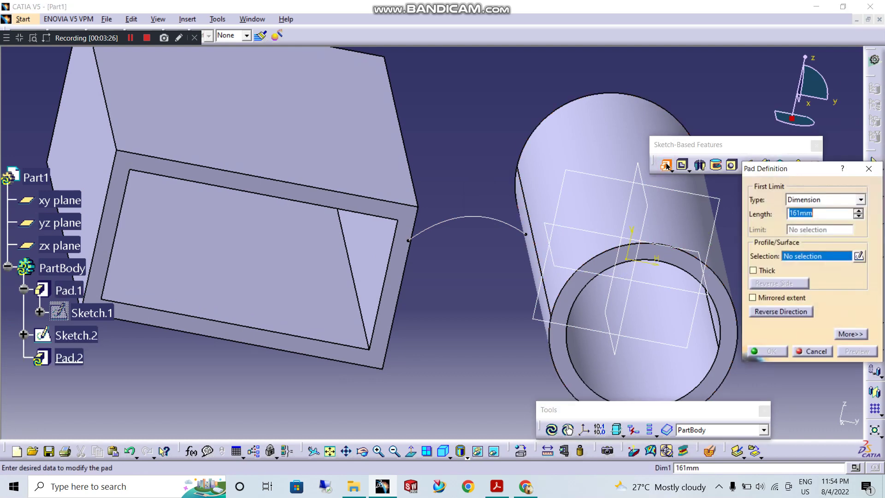
left_click(767, 272)
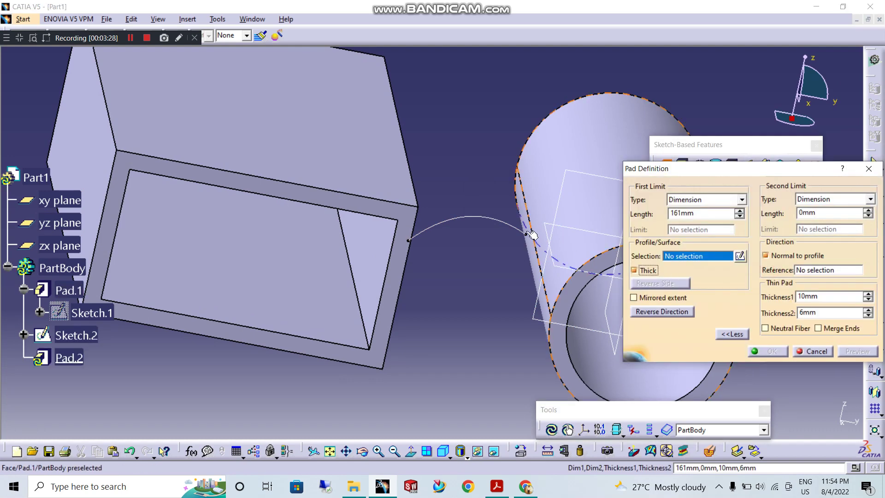
left_click(486, 219)
mouse_move(505, 245)
middle_mouse_down()
mouse_move(458, 221)
mouse_move(474, 221)
mouse_move(476, 286)
mouse_move(458, 339)
middle_mouse_up()
left_click_drag(458, 388, 461, 318)
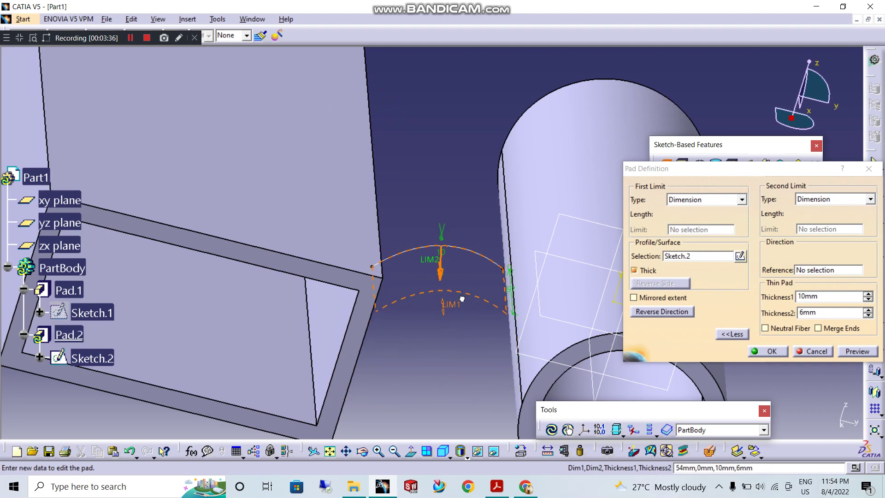
mouse_move(460, 317)
middle_mouse_down()
mouse_move(477, 322)
mouse_move(461, 341)
mouse_move(392, 319)
middle_mouse_up()
middle_click_drag(468, 292, 476, 270)
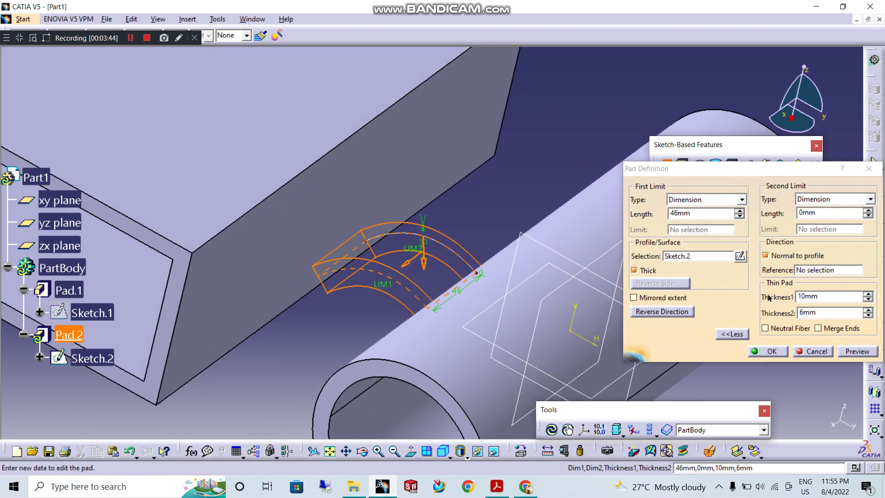
Step: Centre the 10 mm rib thickness on the spline with Merge Ends, preview, and create it
left_click(778, 327)
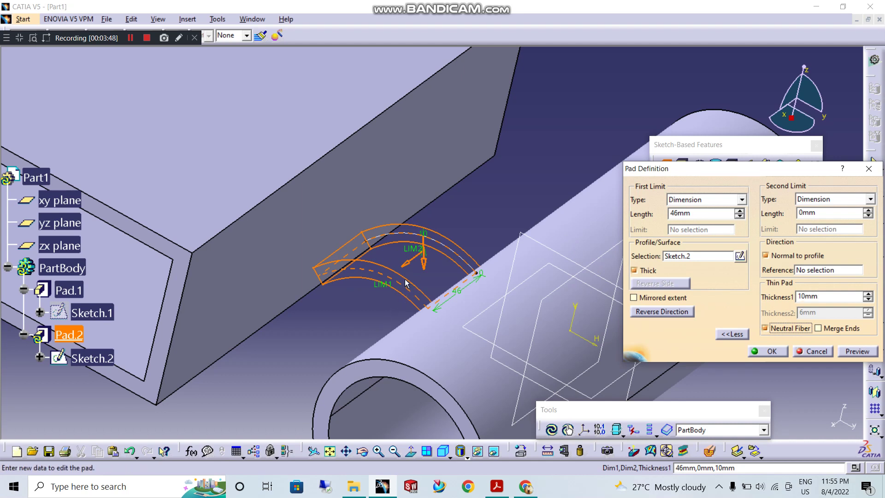
left_click(826, 328)
mouse_move(472, 288)
middle_mouse_down()
mouse_move(428, 272)
mouse_move(379, 270)
middle_mouse_up()
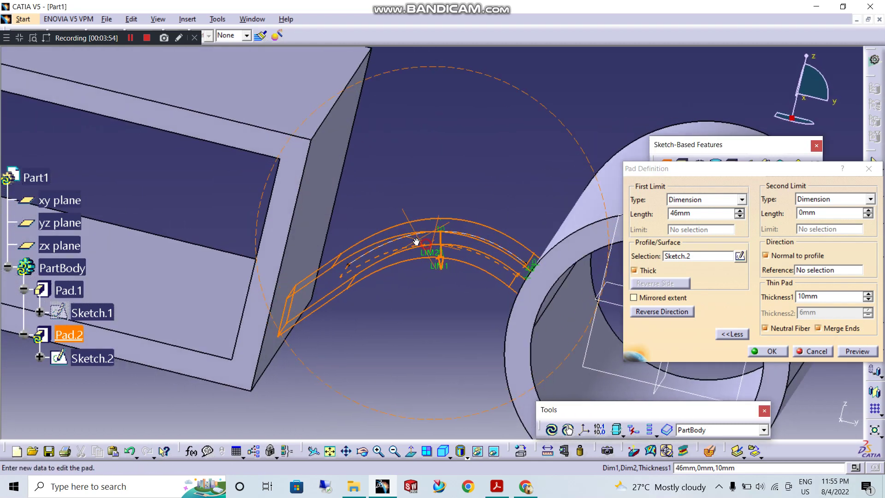
left_click(865, 351)
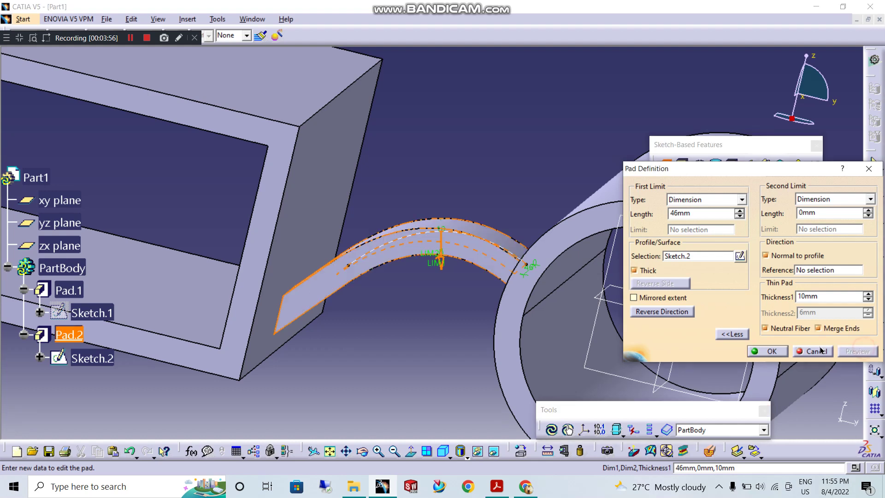
left_click(772, 352)
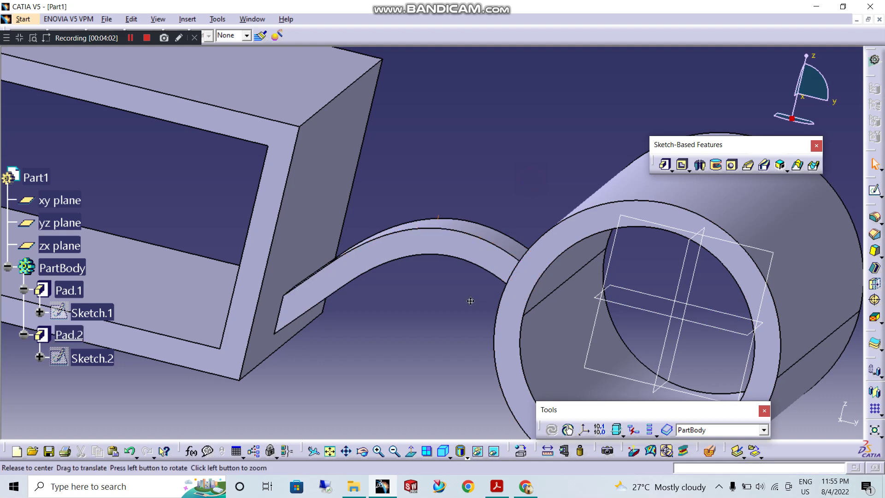
middle_click_drag(470, 298, 504, 316)
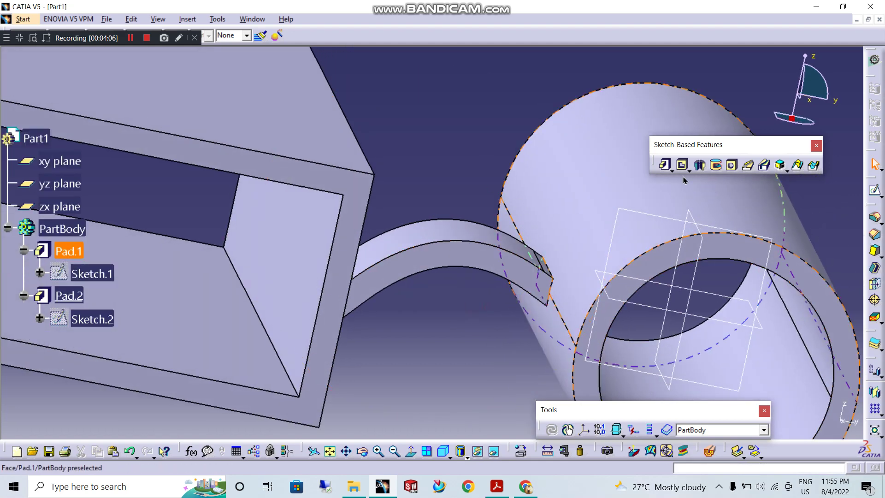
left_click(664, 164)
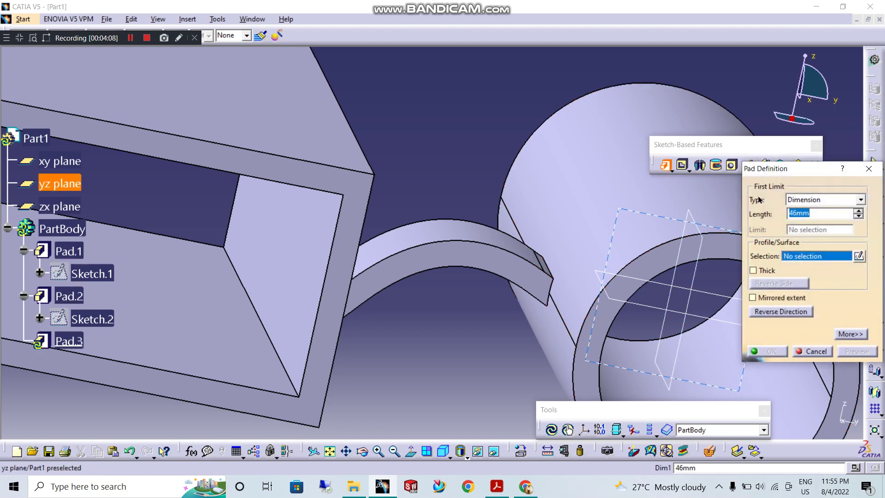
left_click_drag(780, 171, 702, 141)
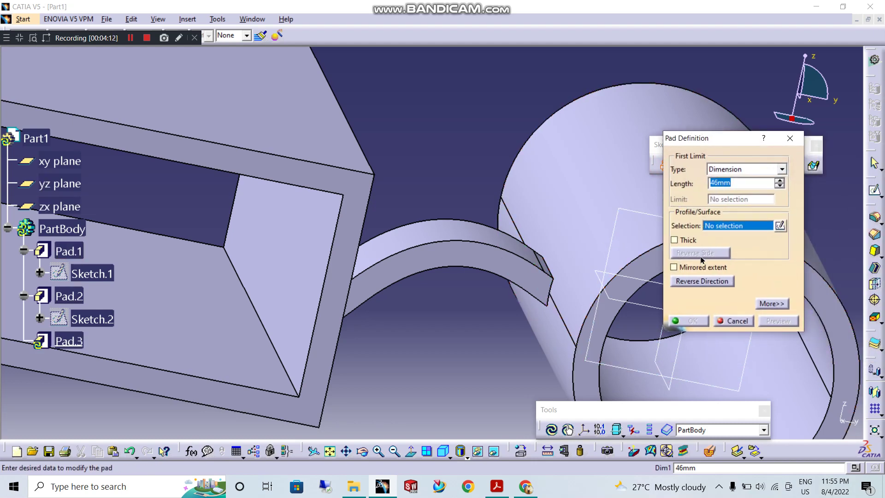
left_click(767, 305)
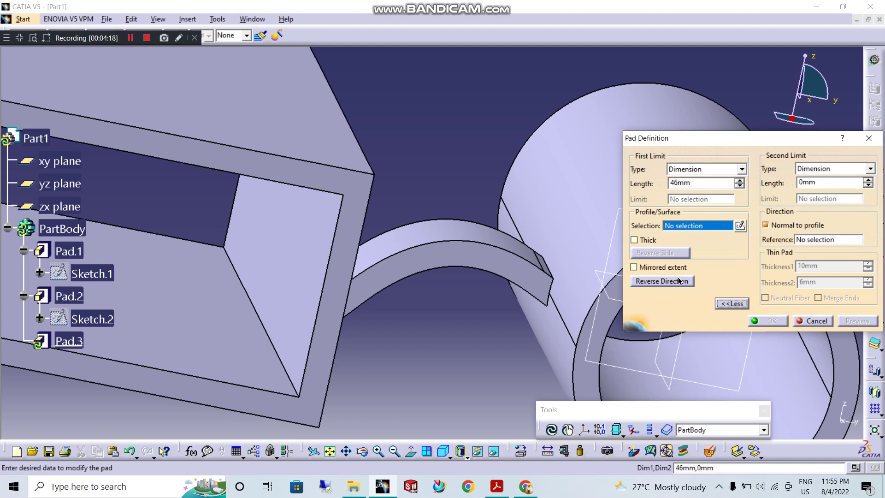
left_click(810, 322)
mouse_move(462, 169)
middle_mouse_down()
mouse_move(487, 188)
mouse_move(512, 240)
middle_mouse_up()
left_click(871, 192)
middle_click_drag(383, 267, 384, 249)
left_click(383, 249)
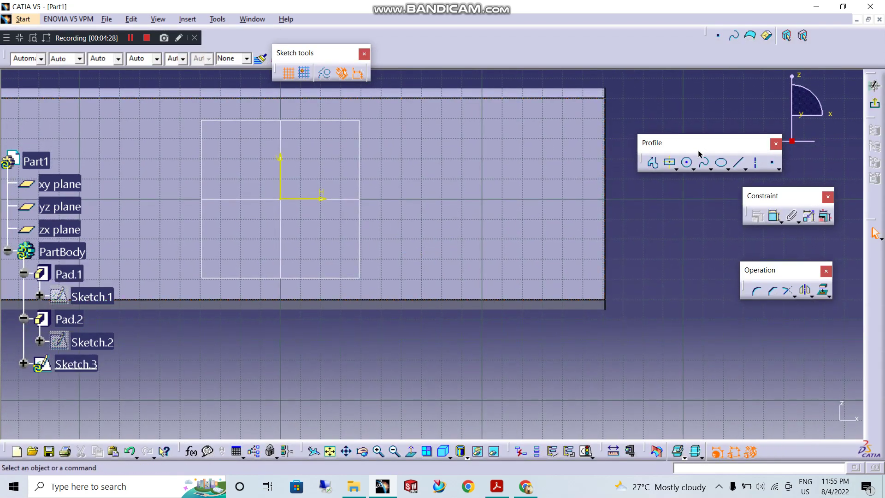
Step: Draw a circle on the box's side face, exit the sketch, and zoom out to the whole model
left_click(686, 163)
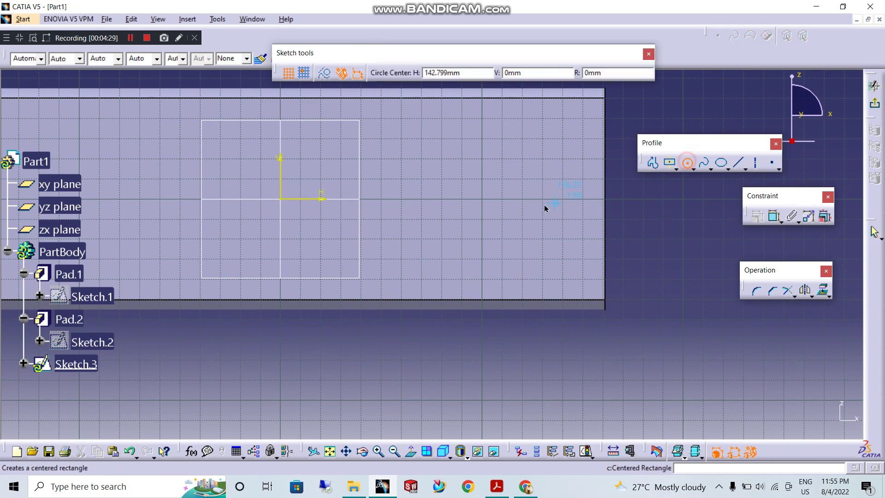
left_click(483, 195)
left_click(513, 225)
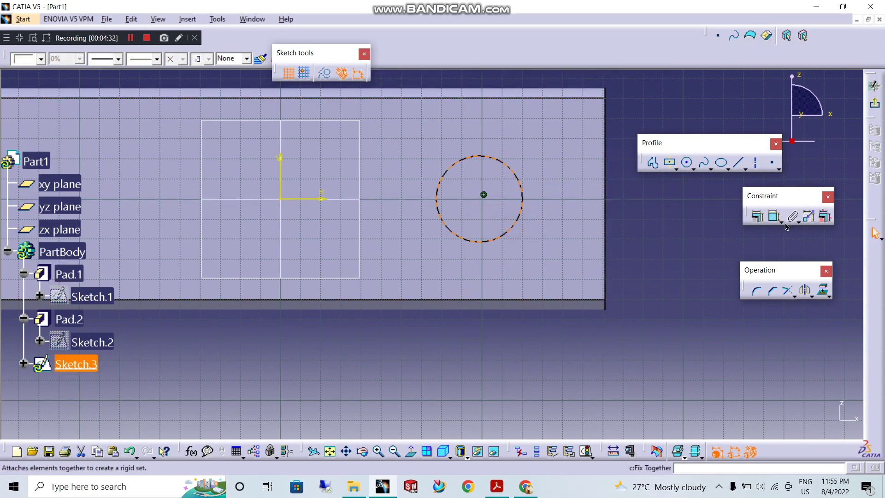
left_click(875, 104)
mouse_move(515, 200)
middle_mouse_down()
mouse_move(463, 194)
mouse_move(349, 288)
middle_mouse_up()
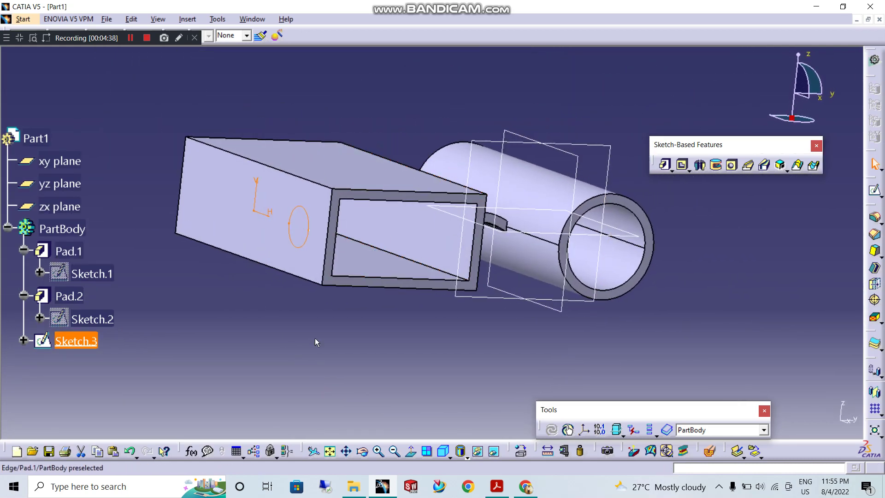
left_click(330, 344)
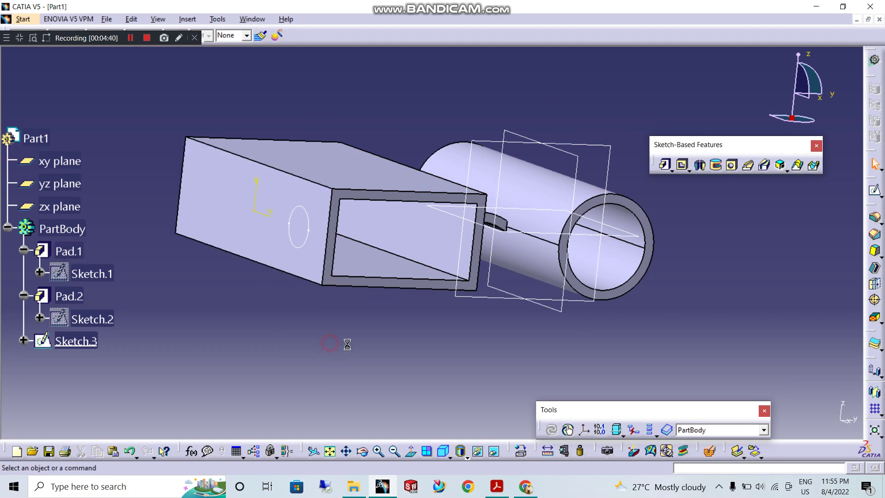
Step: Start a pad using the circle sketch as the rod profile
left_click(664, 165)
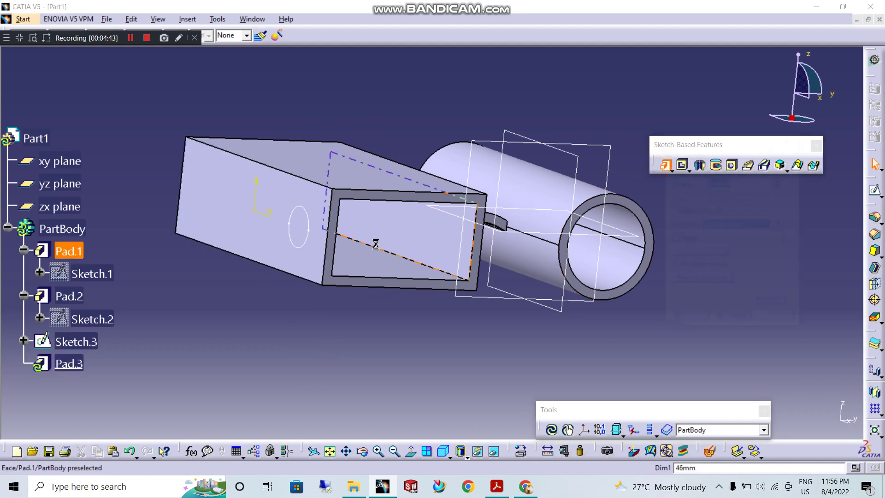
left_click(308, 216)
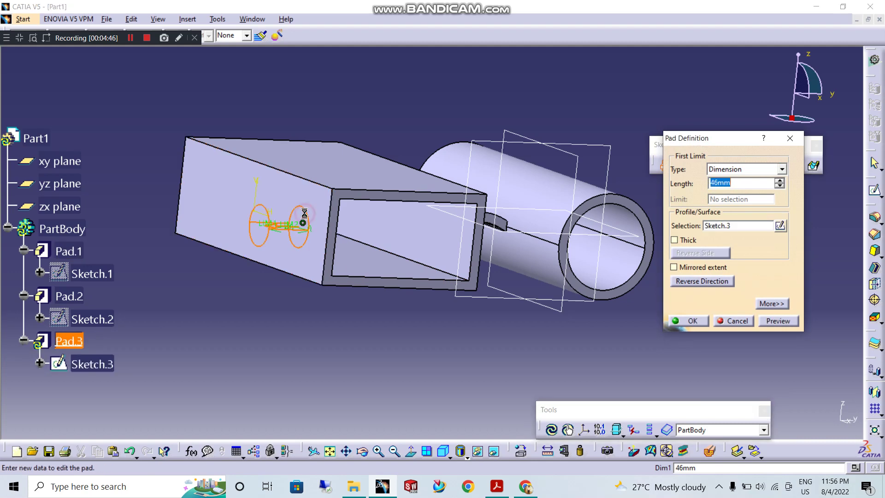
middle_click_drag(564, 261, 436, 189)
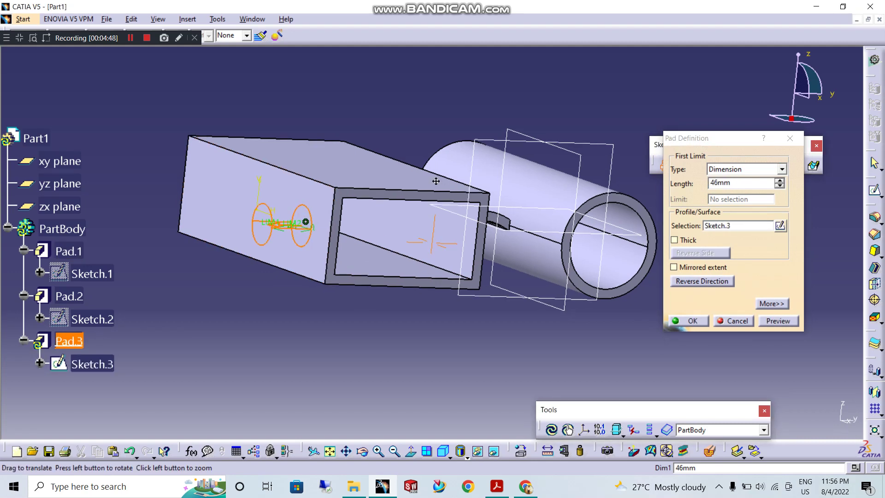
Step: Set the rod pad limit to 'Up to last' and preview it reaching the tube
left_click(726, 178)
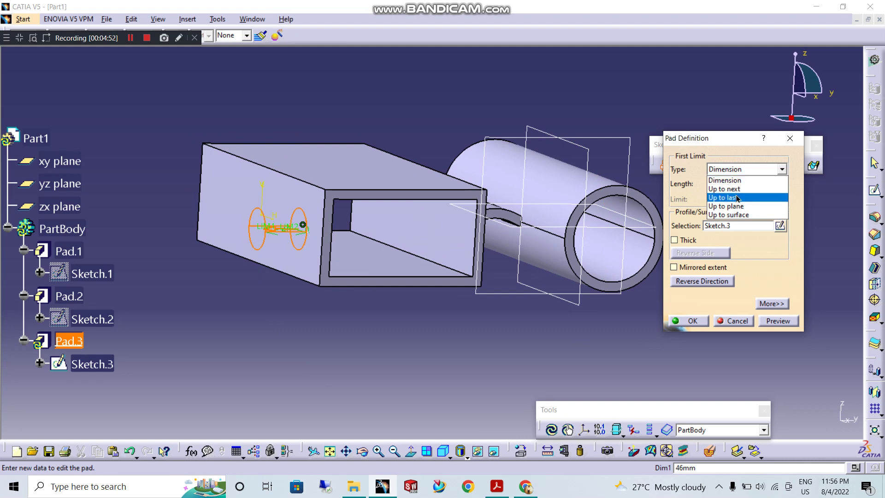
left_click(738, 198)
mouse_move(362, 239)
middle_mouse_down()
mouse_move(392, 222)
mouse_move(323, 266)
mouse_move(322, 249)
middle_mouse_up()
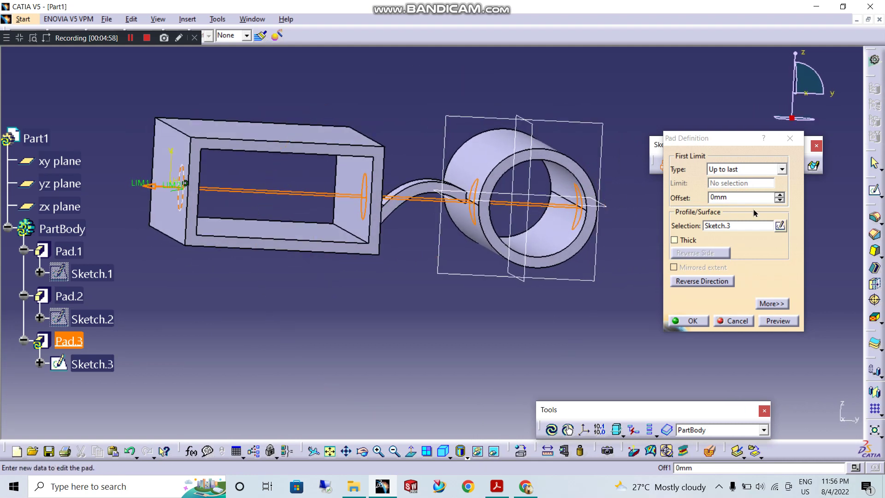
left_click(770, 319)
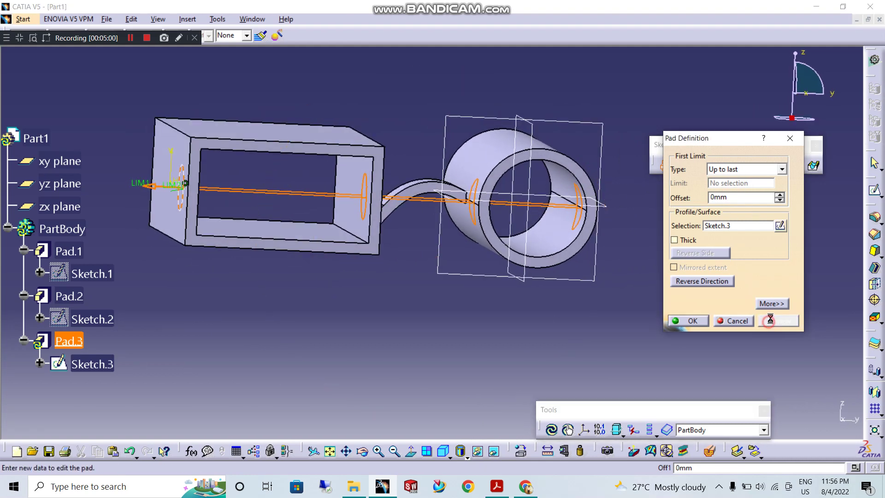
middle_click_drag(571, 198, 559, 175)
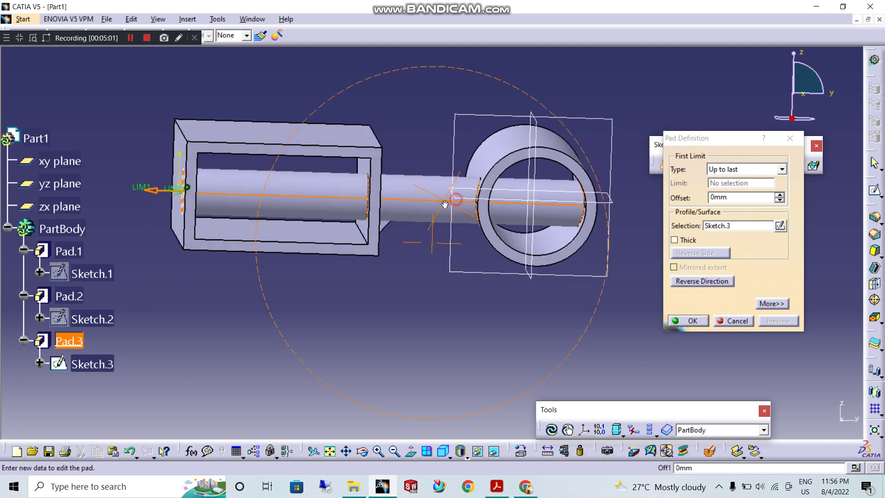
Step: Limit the rod pad 'Up to plane' at the zx plane and preview it
left_click(724, 176)
left_click(754, 204)
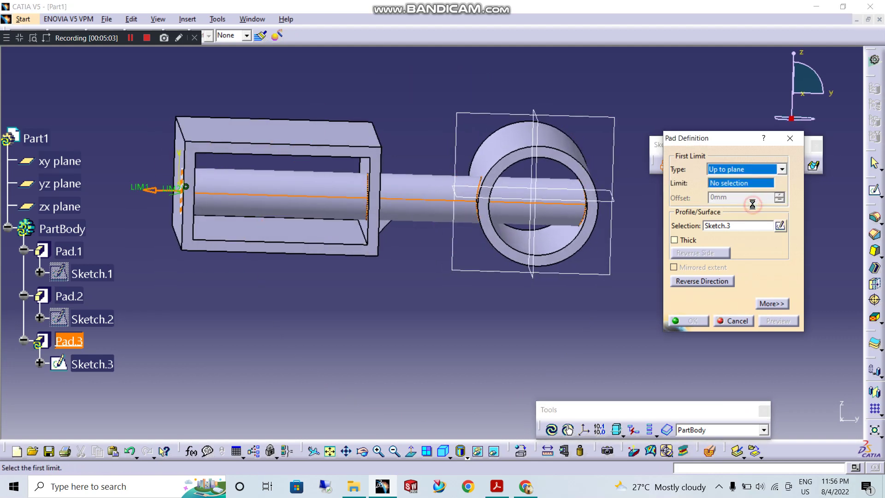
left_click(539, 167)
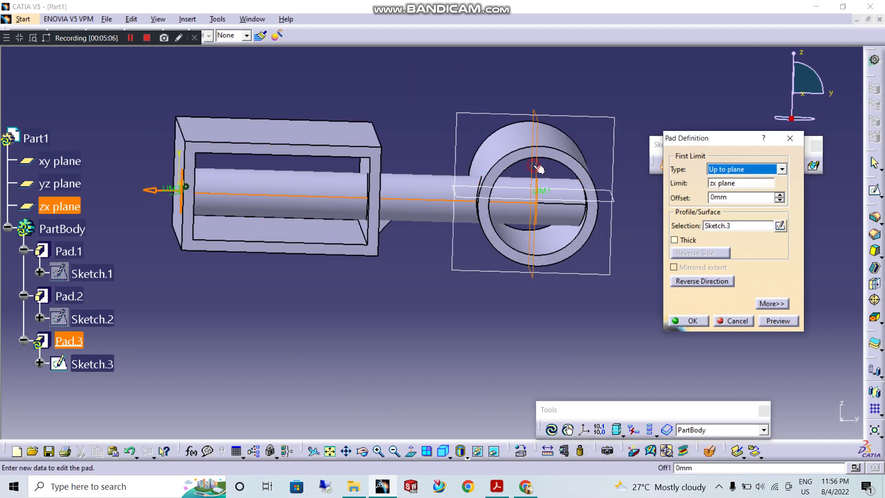
left_click(772, 321)
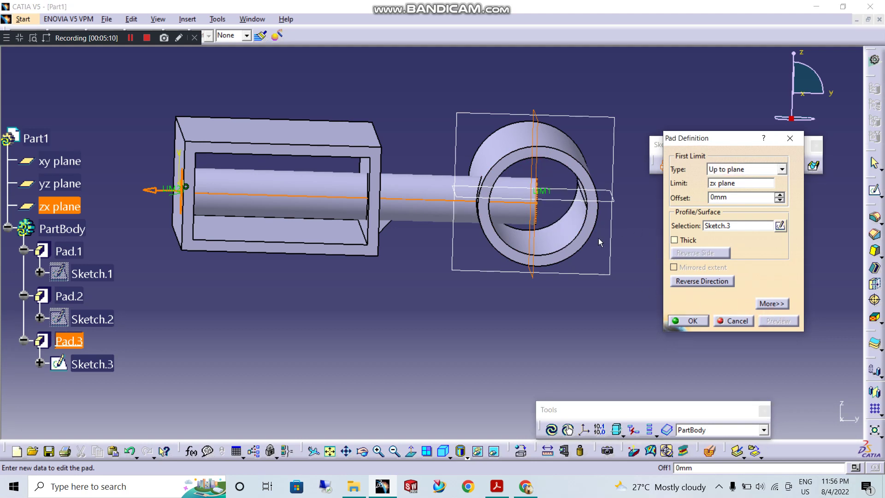
Step: Limit the rod pad at the Pad.1 box end face instead and preview it
left_click(725, 186)
middle_click_drag(461, 152, 402, 144)
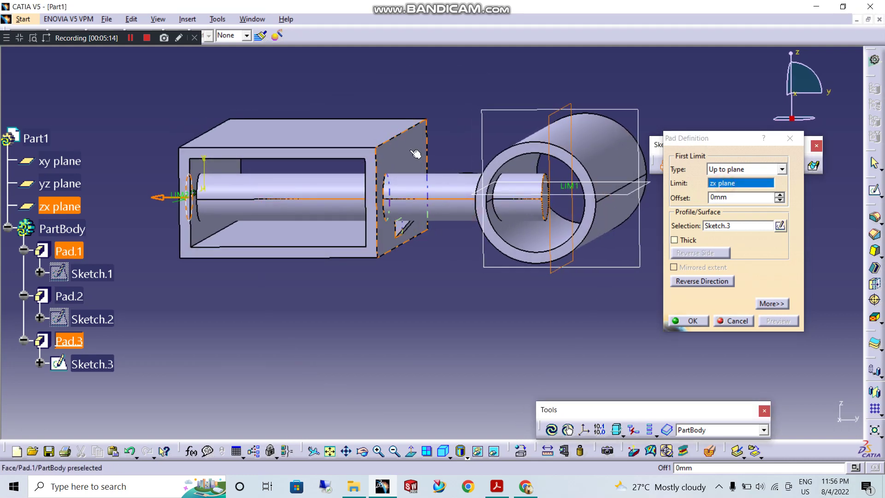
left_click(415, 154)
left_click(772, 322)
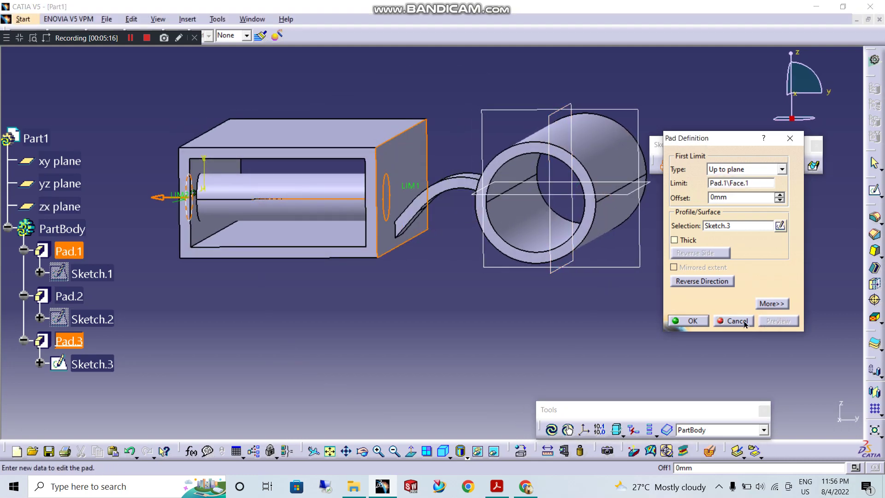
middle_click_drag(594, 294, 510, 211)
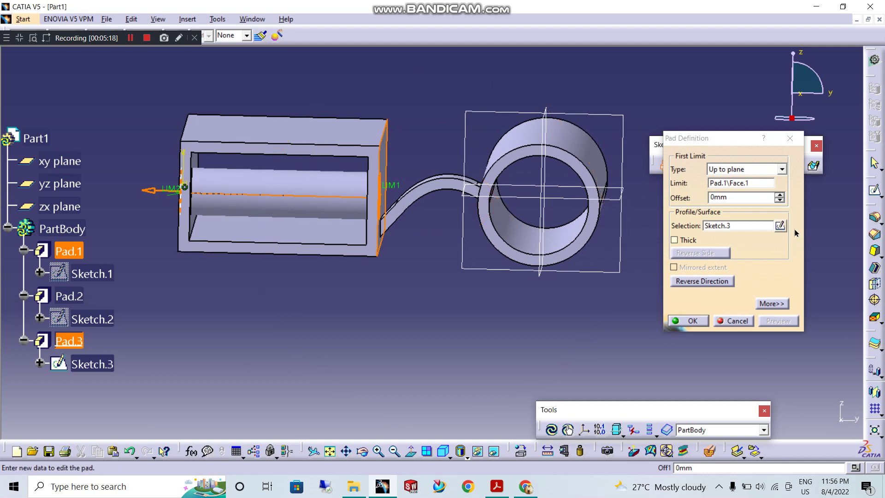
Step: Set the rod pad limit to 'Up to next' and confirm the pad
left_click(738, 170)
left_click(737, 190)
middle_click_drag(463, 224, 507, 318)
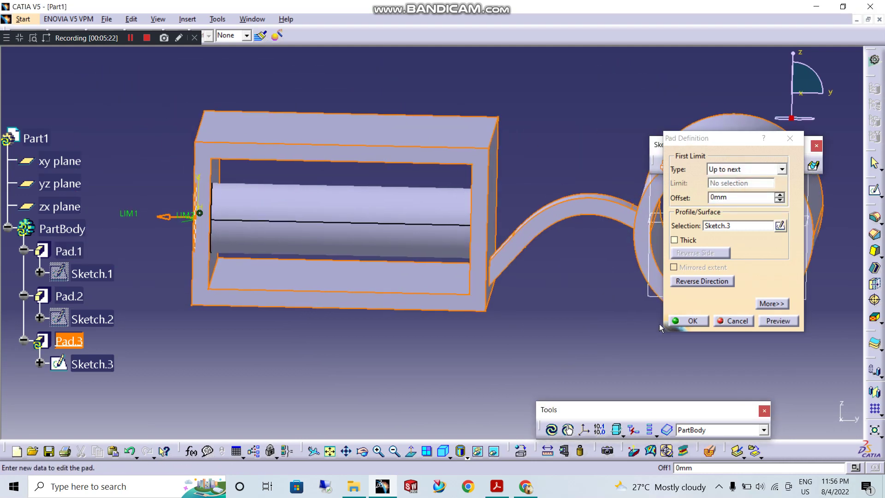
left_click(770, 321)
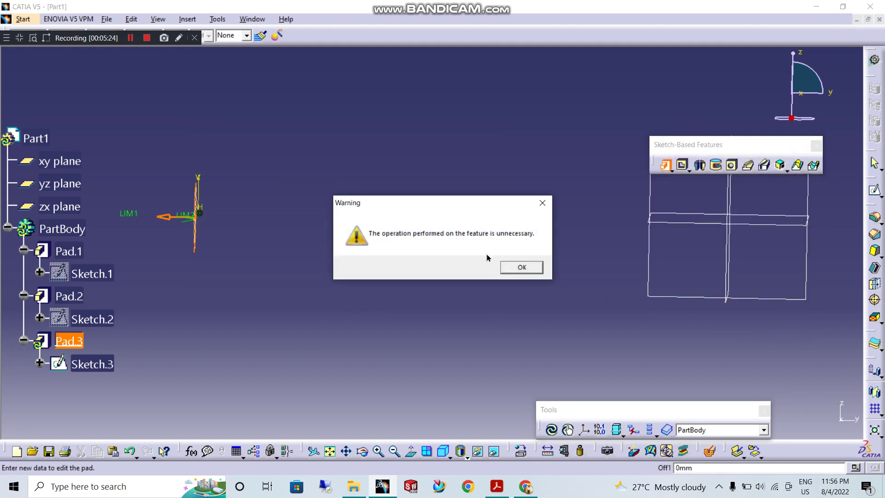
Step: Dismiss the unnecessary-operation warning and switch the rod pad limit to 'Up to surface'
left_click(533, 267)
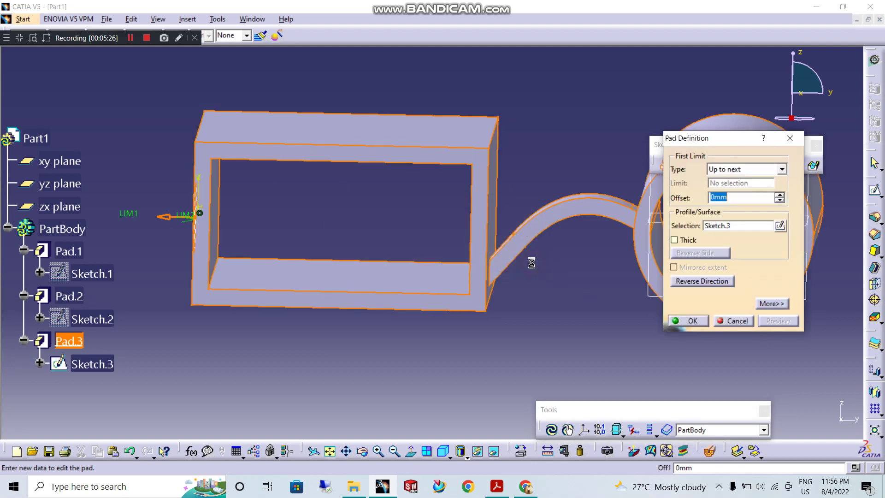
mouse_move(247, 255)
middle_mouse_down()
mouse_move(191, 231)
mouse_move(329, 190)
mouse_move(224, 233)
middle_mouse_up()
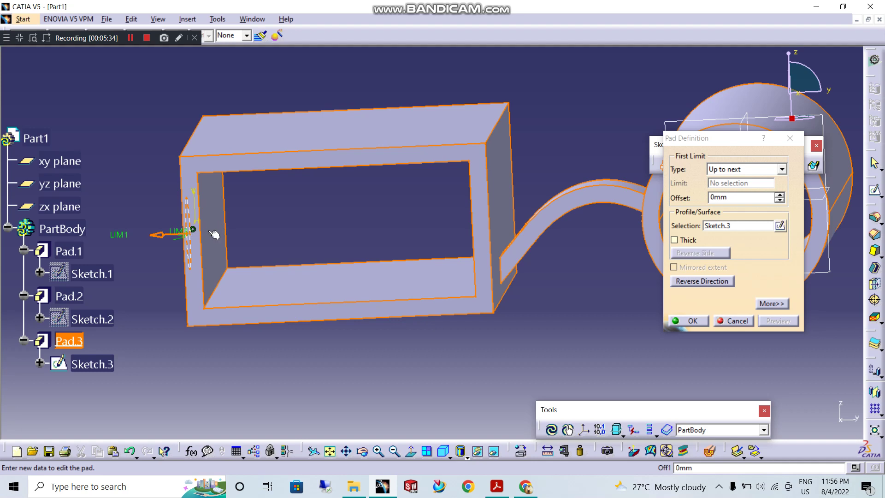
left_click(736, 171)
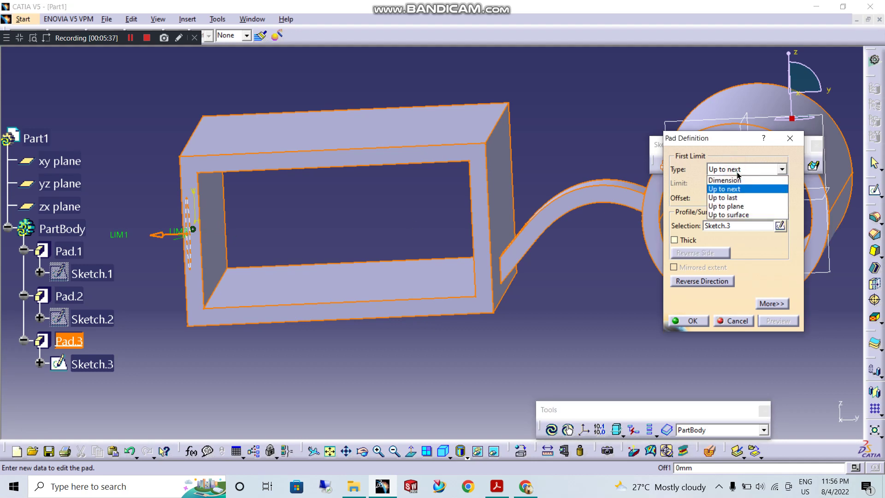
left_click(747, 216)
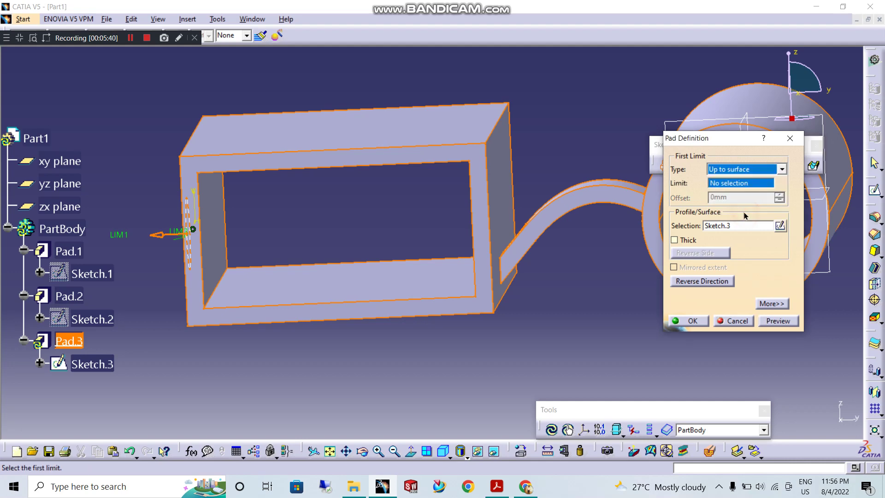
mouse_move(596, 208)
middle_mouse_down()
mouse_move(447, 174)
mouse_move(494, 163)
middle_mouse_up()
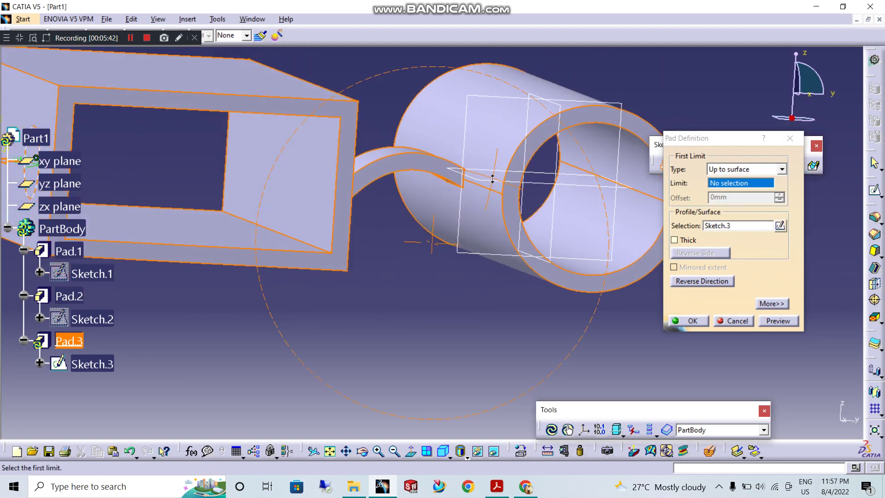
Step: Limit the rod pad at the tube's Pad.2 surface, preview, and create Pad.3
left_click(483, 147)
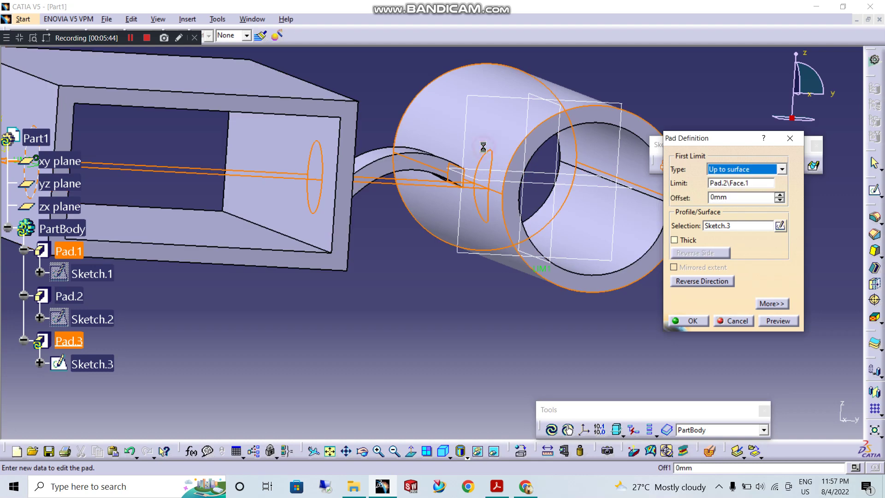
left_click(778, 321)
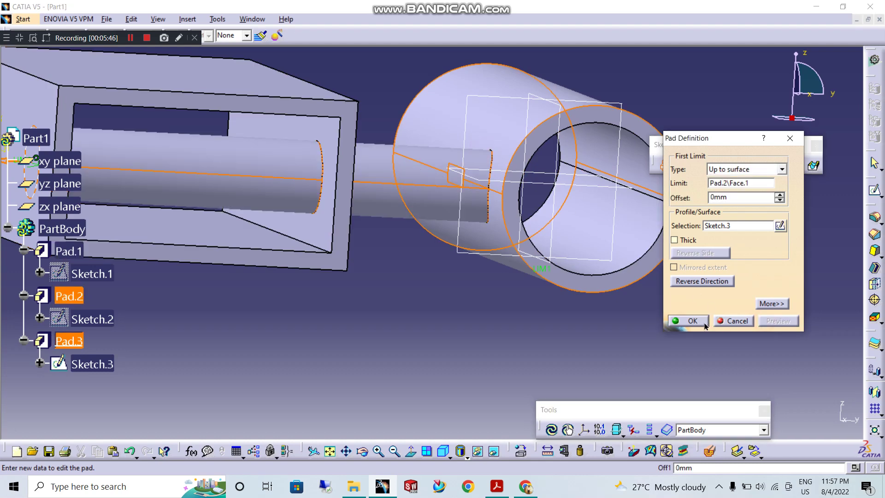
left_click(689, 321)
mouse_move(525, 194)
middle_mouse_down()
mouse_move(499, 185)
mouse_move(597, 198)
middle_mouse_up()
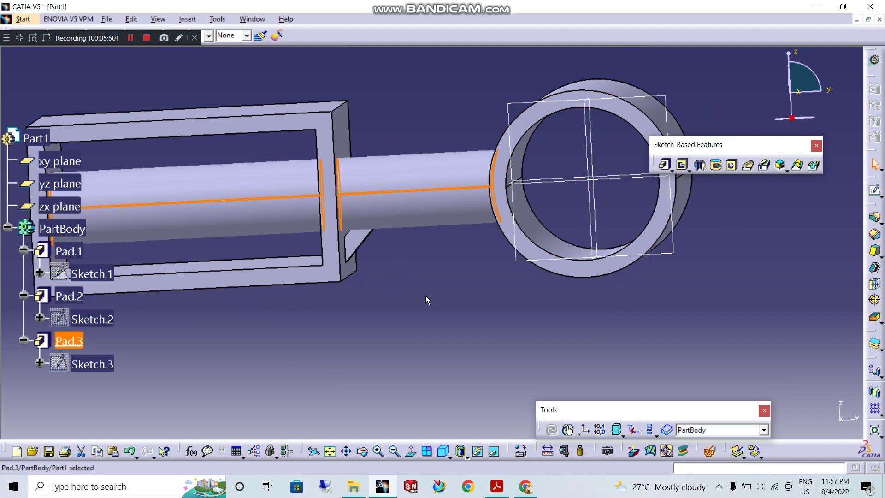
Step: Start a new pad, Pad.4, with its More options expanded
left_click(425, 296)
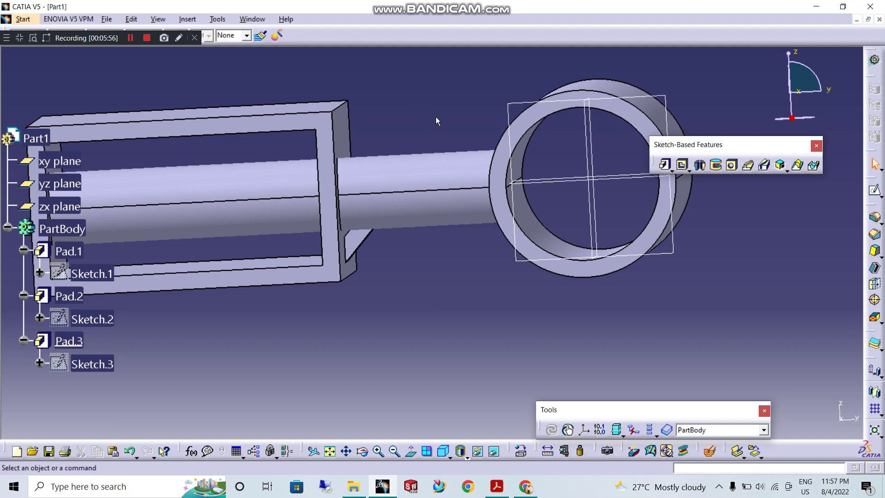
left_click(664, 165)
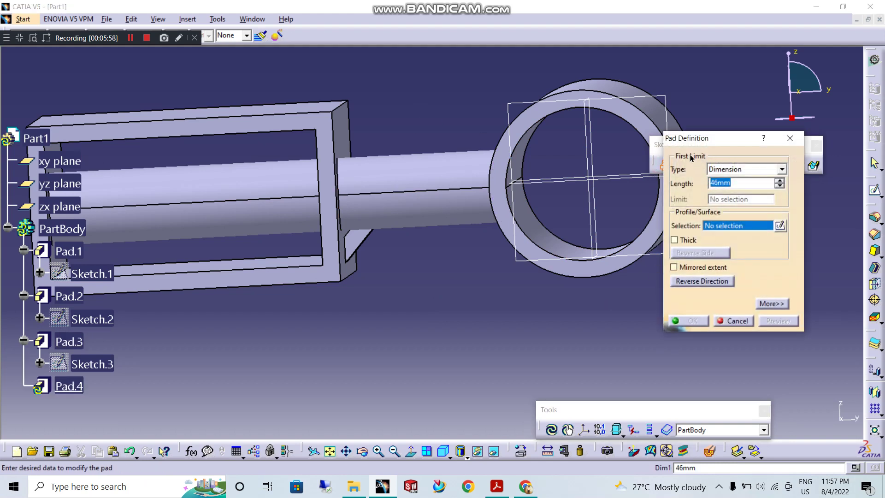
left_click(766, 304)
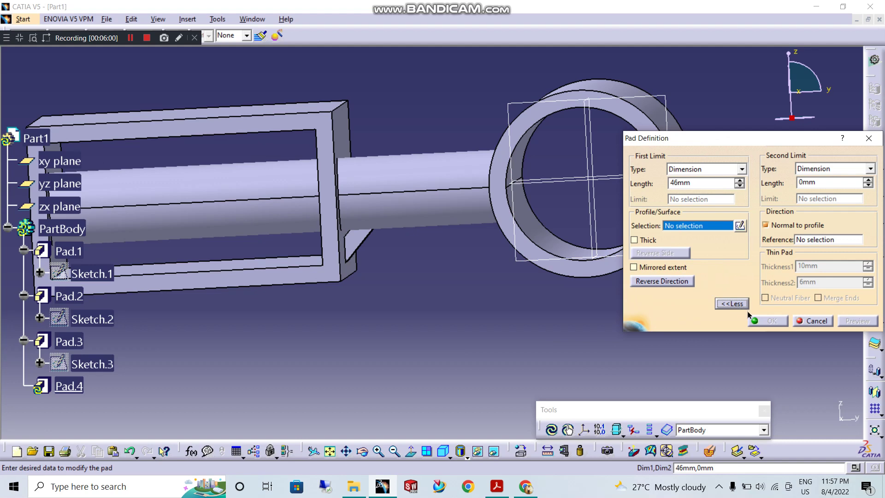